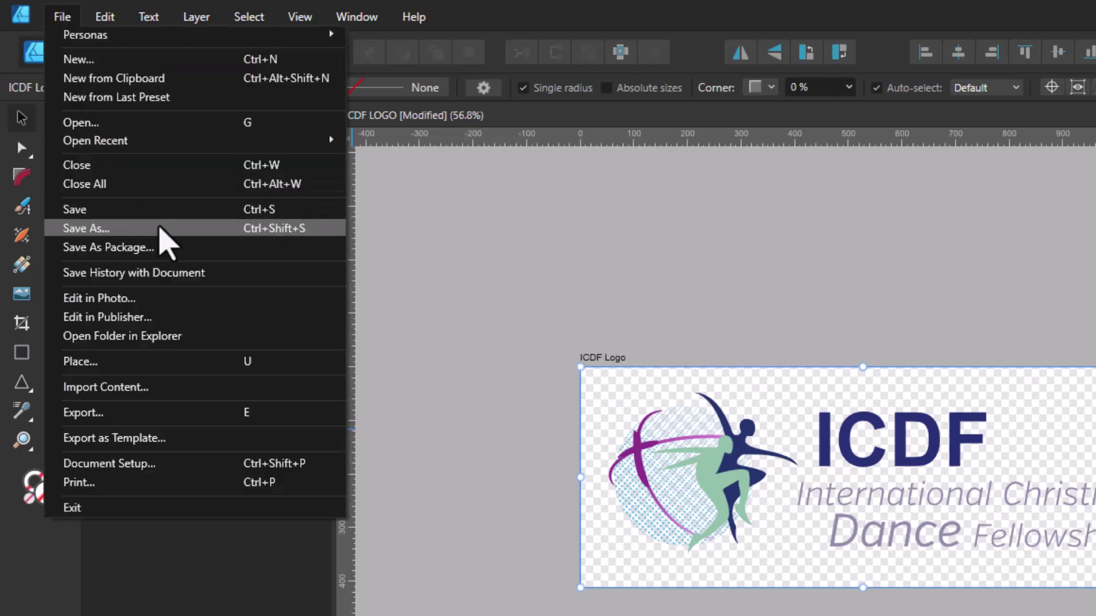
Open the full list of recent documents and look through its file thumbnails
mouse_move(177, 137)
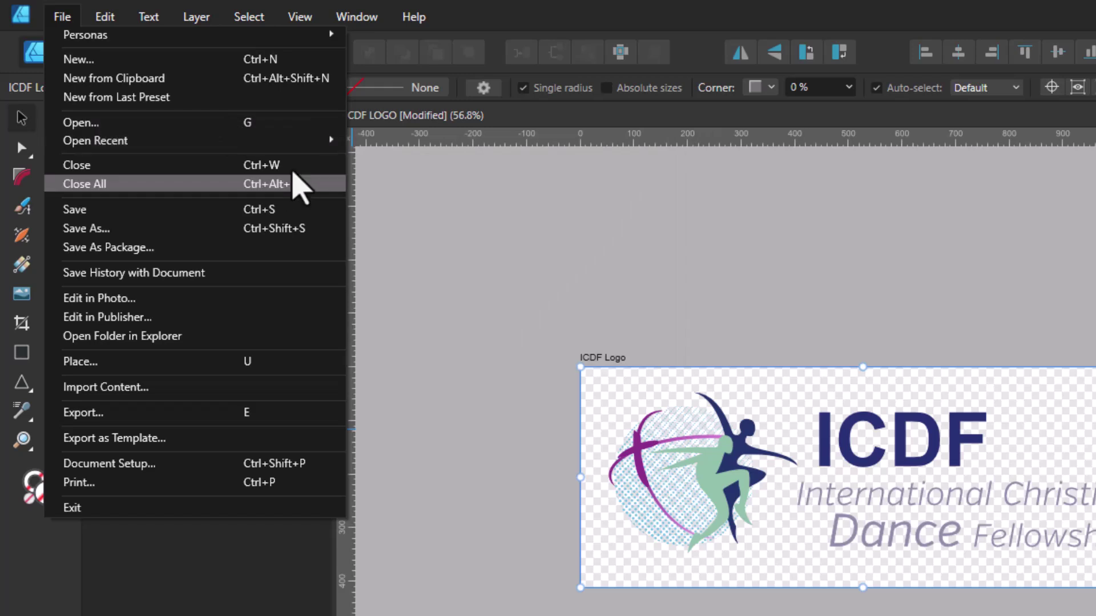
mouse_move(287, 140)
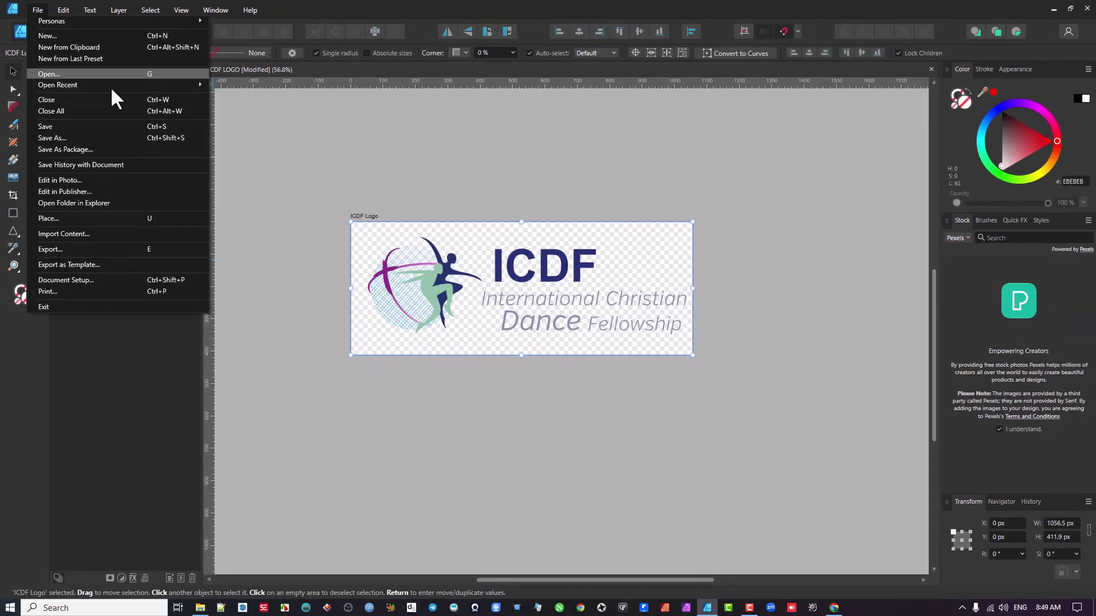
mouse_move(111, 88)
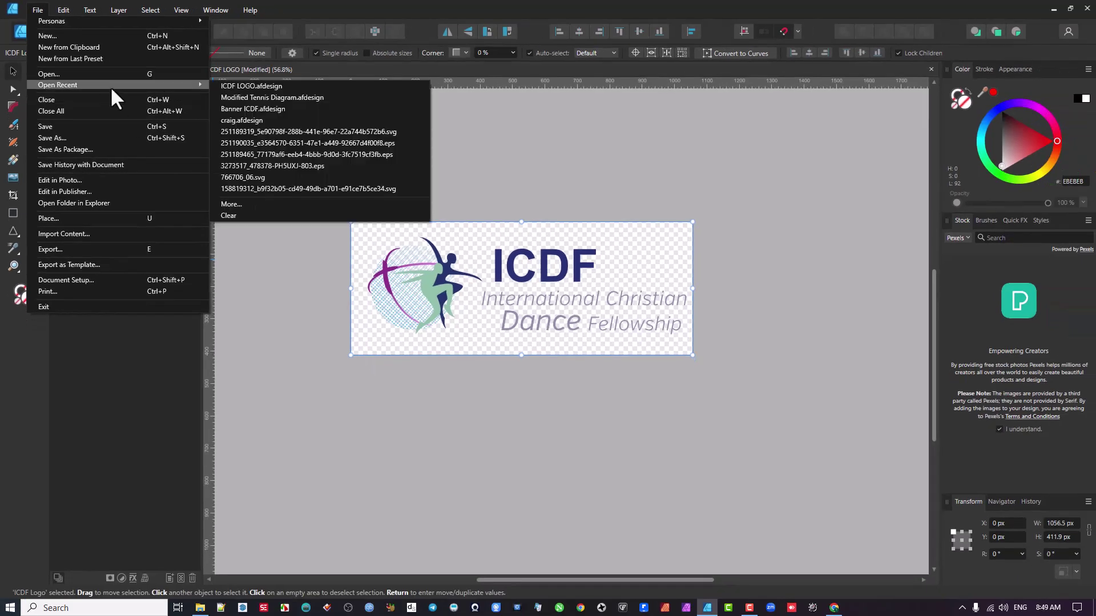
click(264, 206)
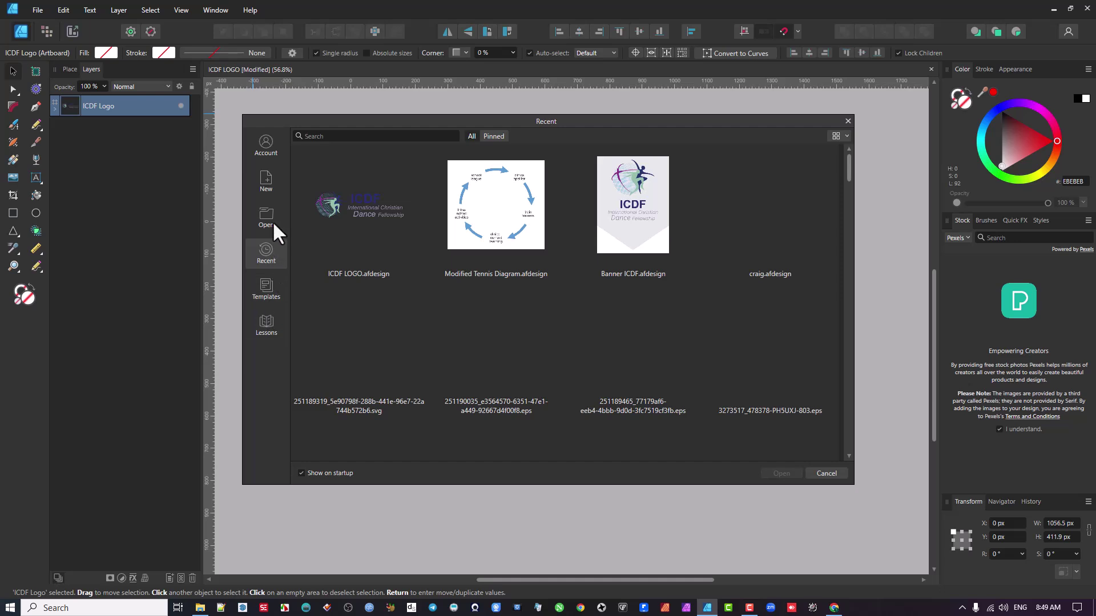
click(265, 183)
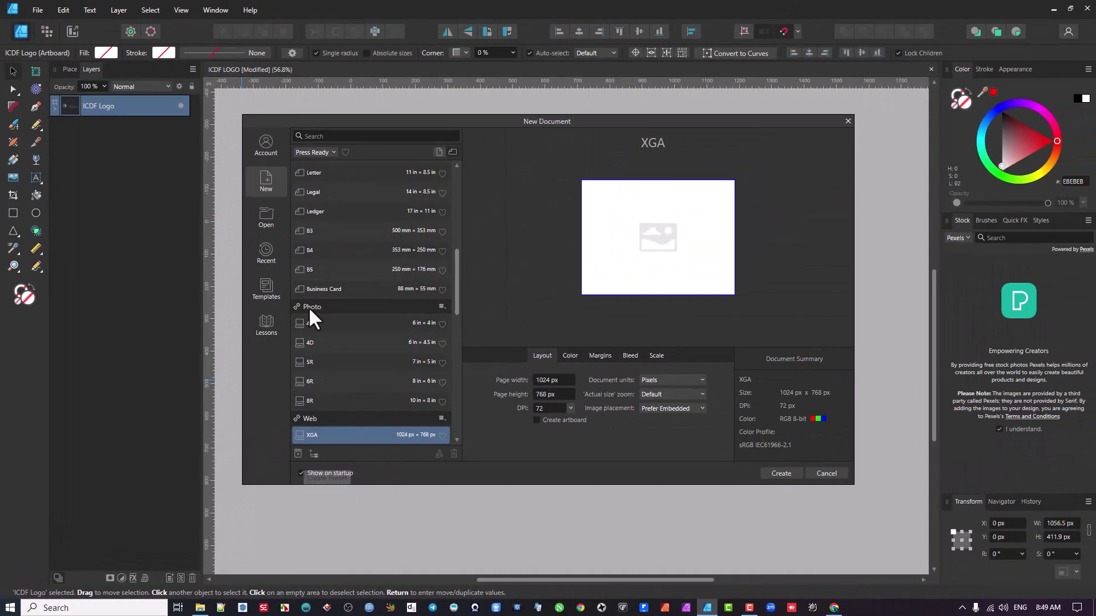
click(275, 249)
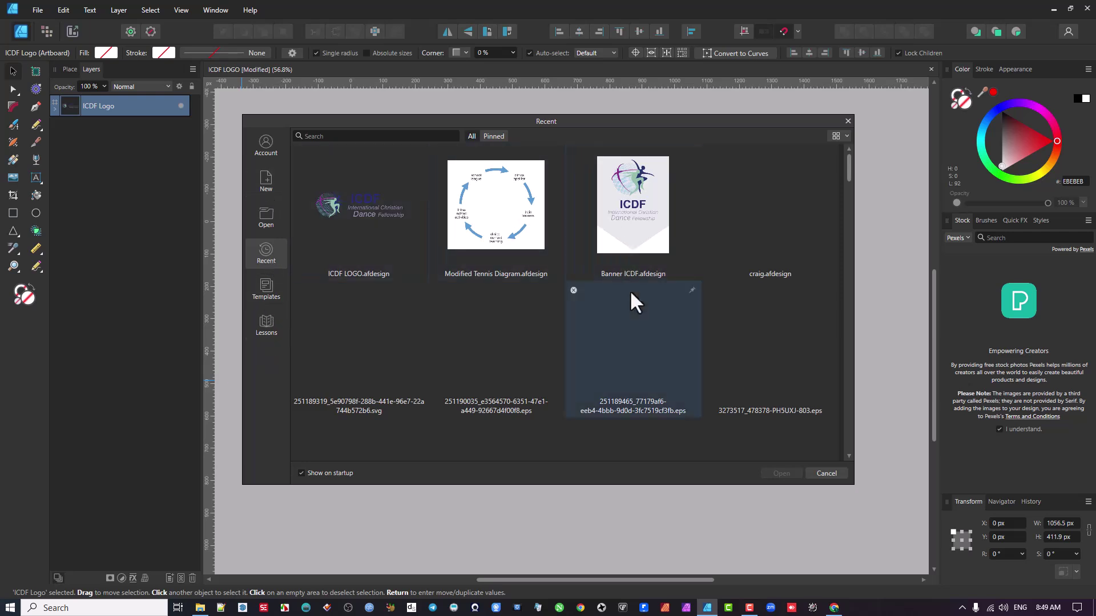
scroll(631, 288, down, 2)
scroll(638, 294, down, 8)
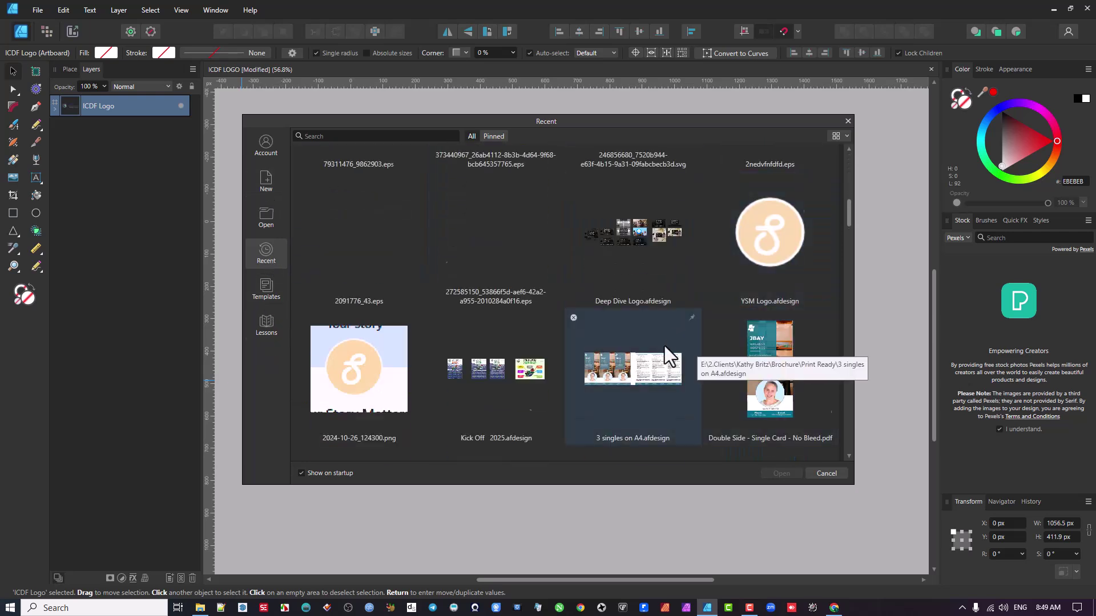
scroll(673, 348, down, 3)
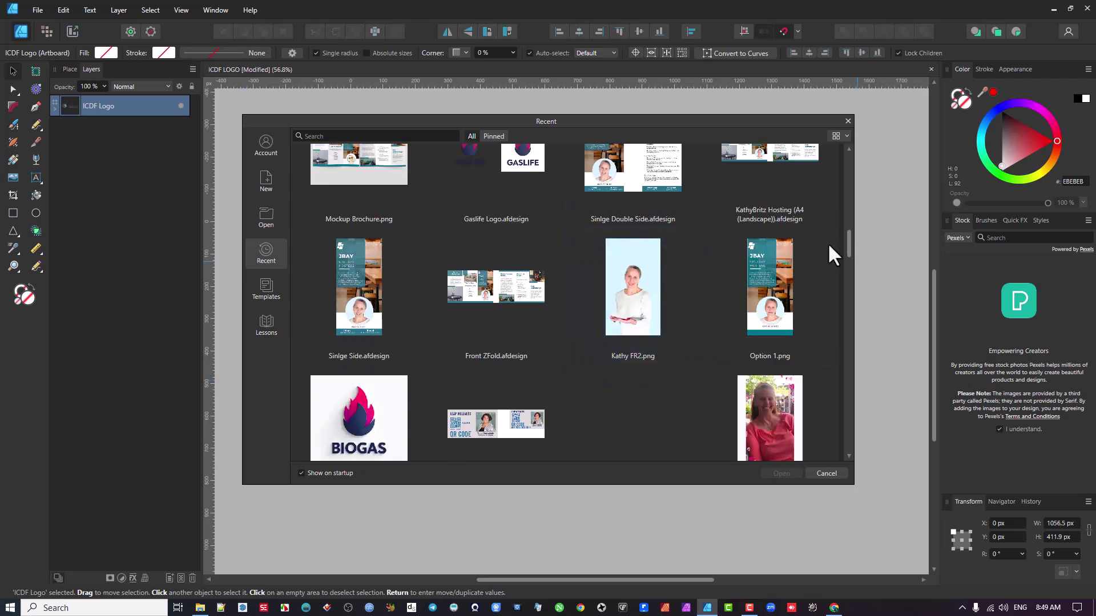
drag(848, 244, 849, 133)
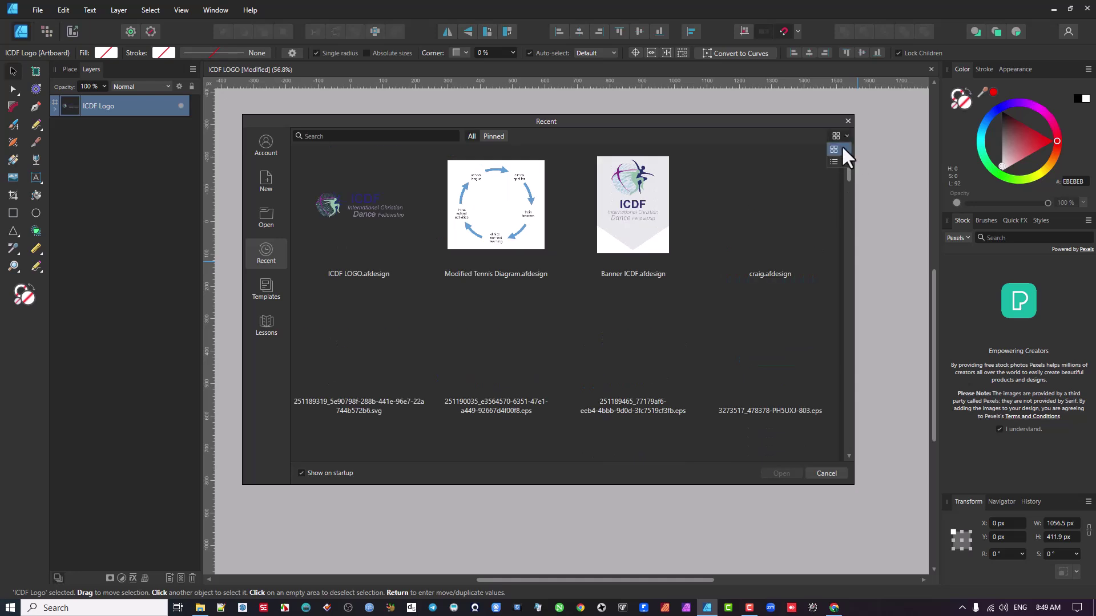
Browse the recent files in list view, then switch back to the thumbnail view
click(833, 162)
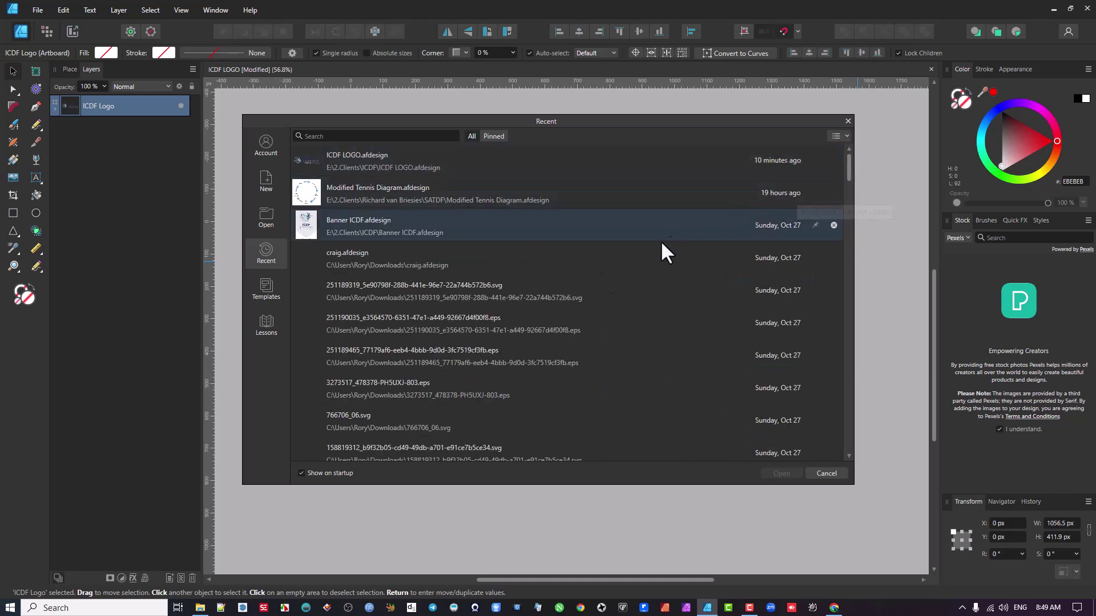
scroll(304, 269, down, 5)
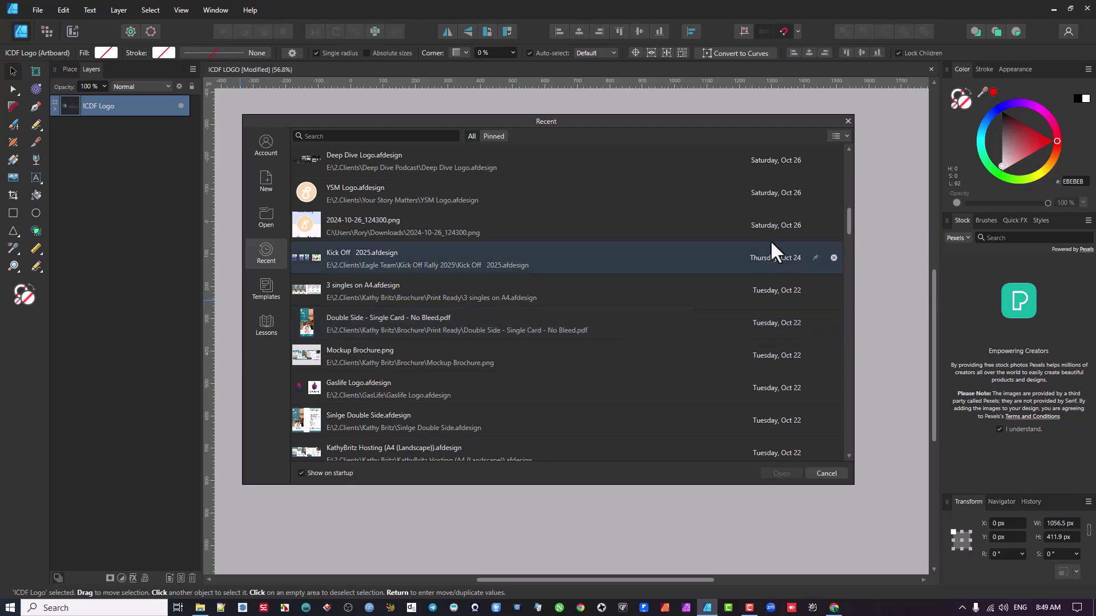
scroll(777, 228, up, 5)
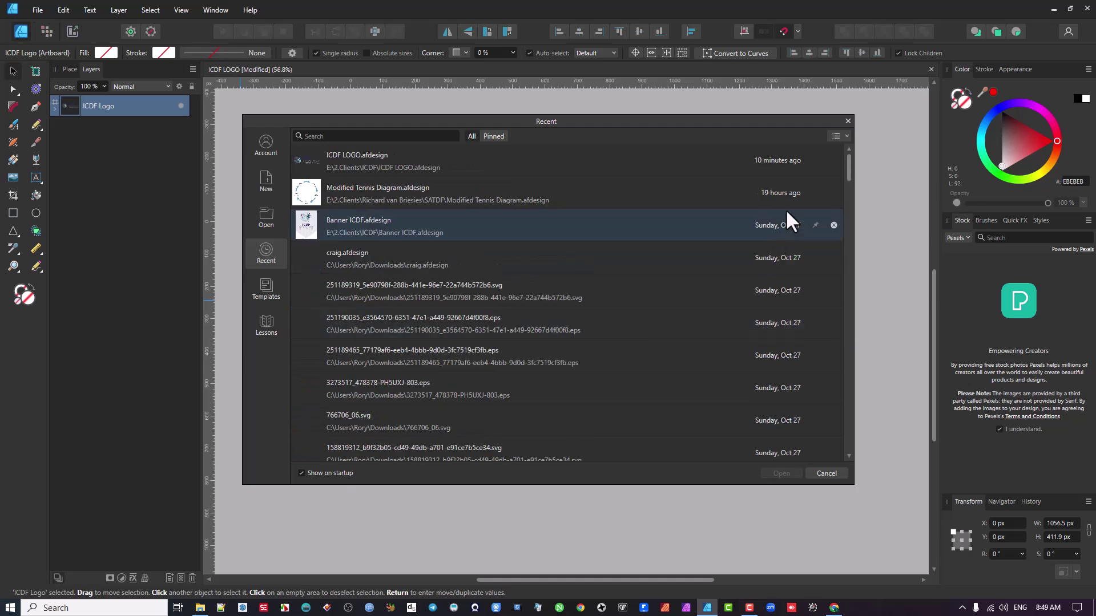
click(838, 135)
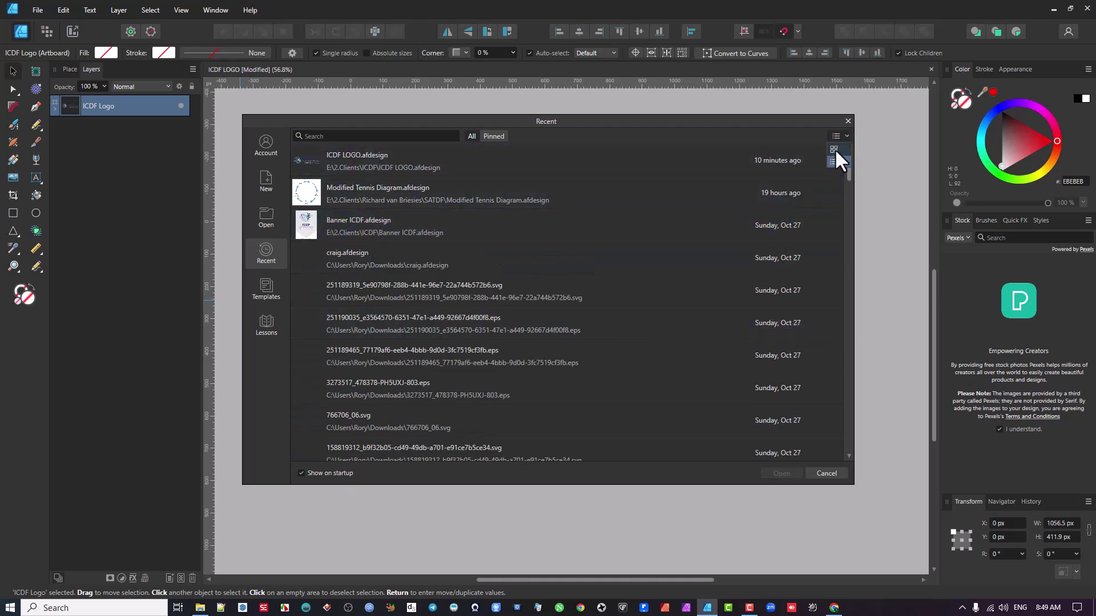
click(834, 149)
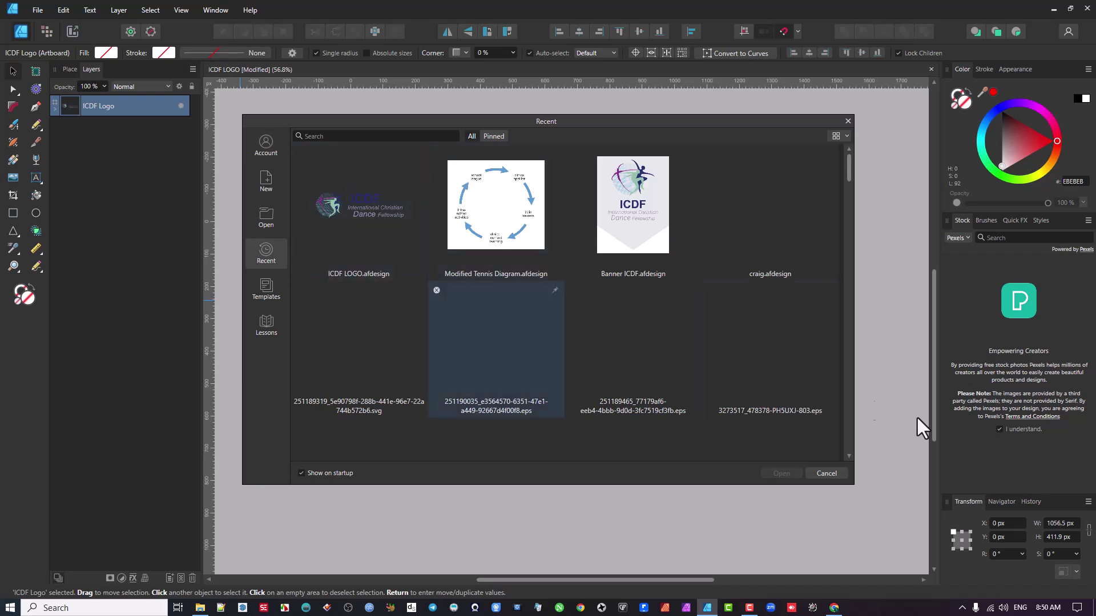
Pin YSM Logo.afdesign and 2765.jpg in the recent files
scroll(836, 369, down, 3)
scroll(725, 377, down, 6)
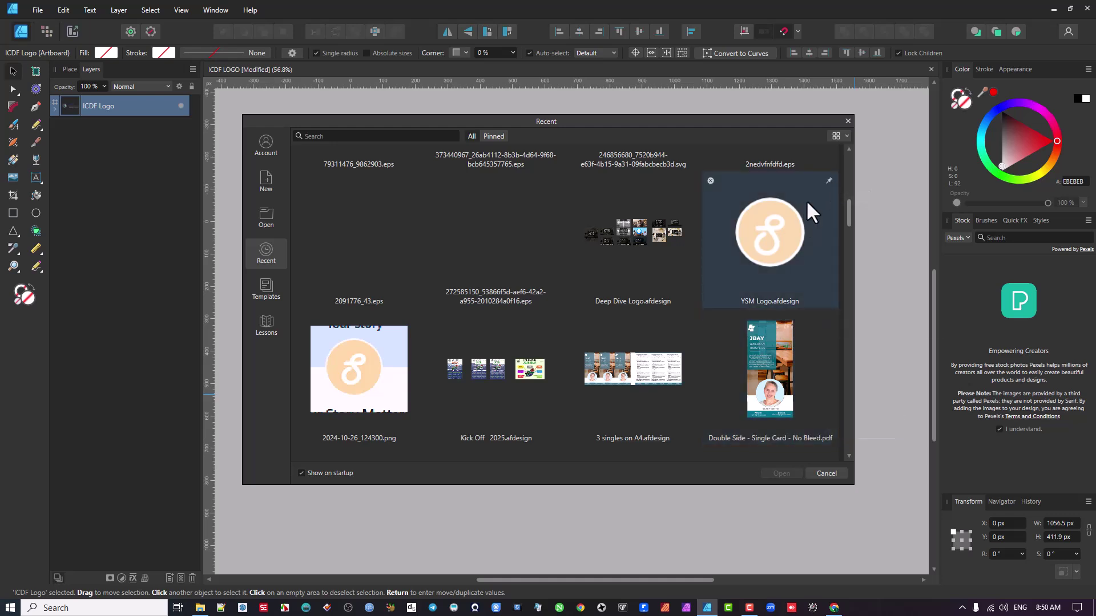
click(829, 181)
scroll(437, 302, down, 5)
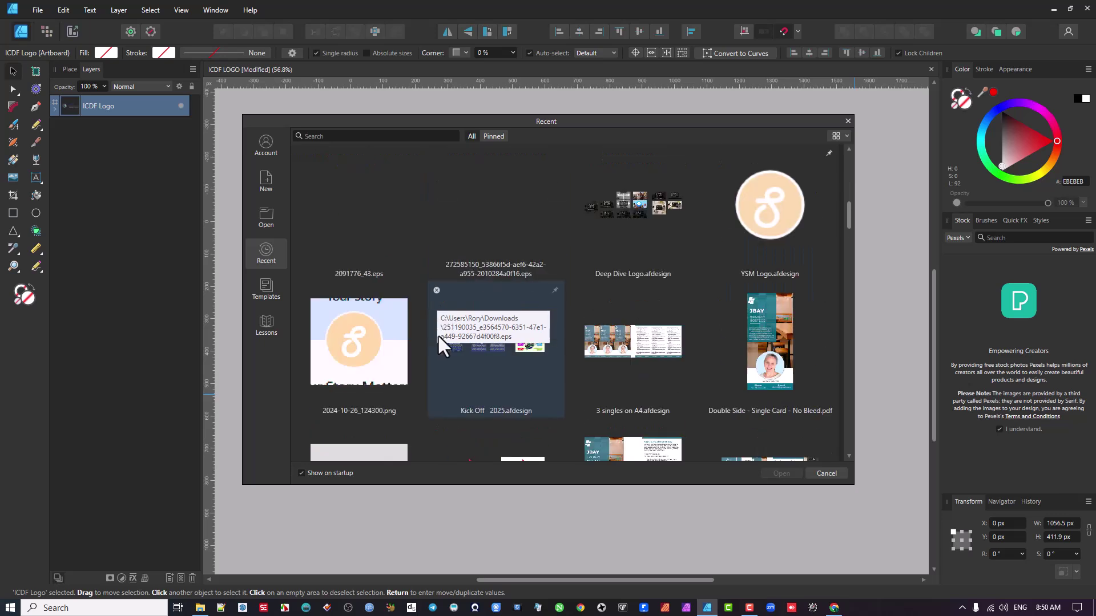
scroll(443, 343, down, 3)
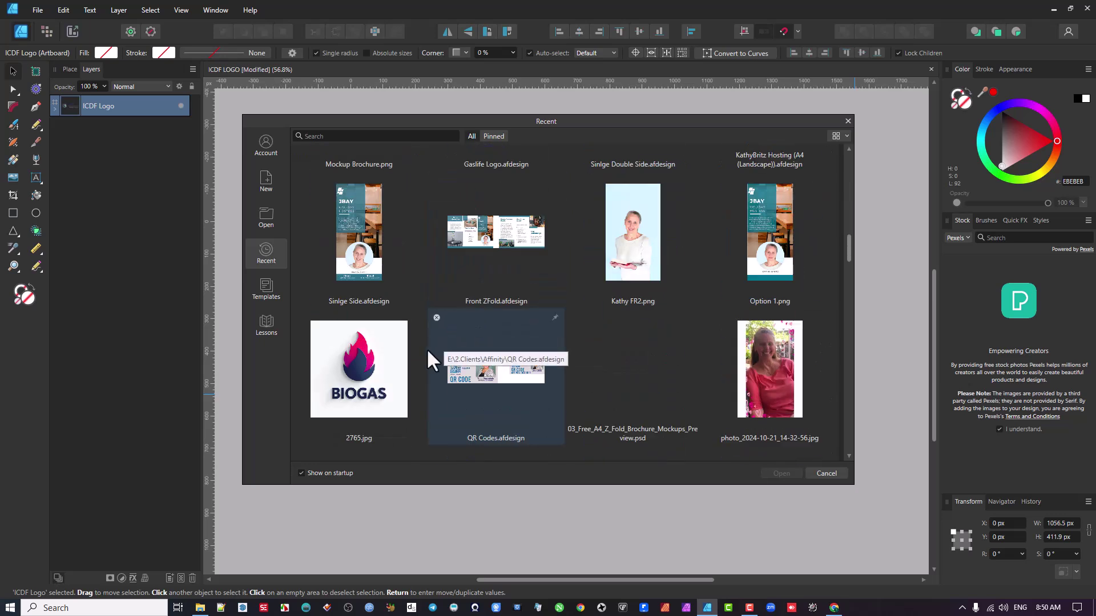
click(418, 318)
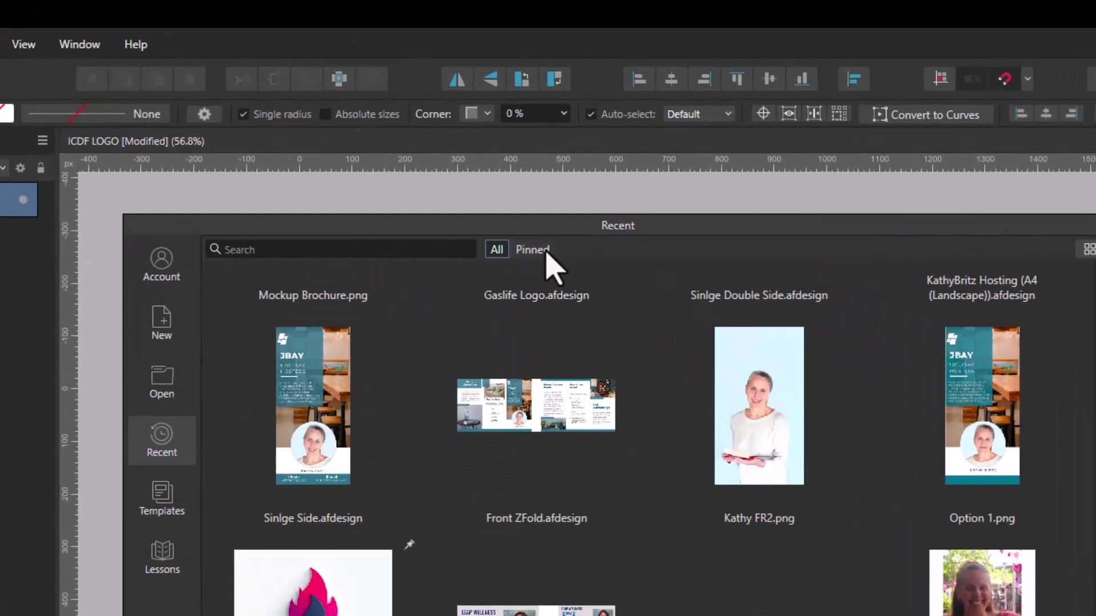
Compare the pinned files with the full recent list and close the dialog without opening a file
click(545, 251)
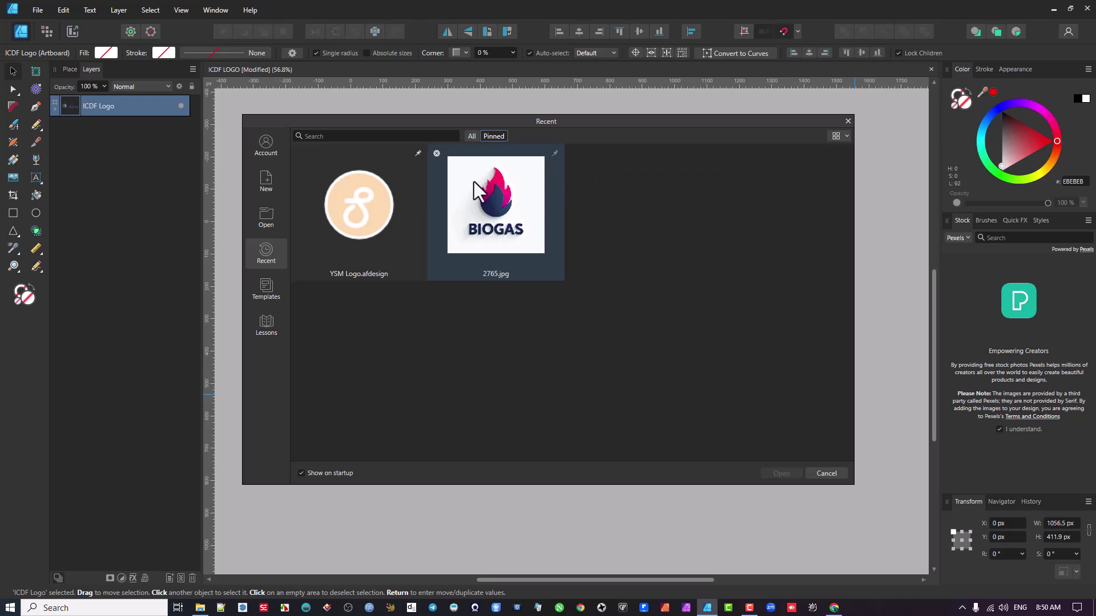
click(472, 136)
click(492, 136)
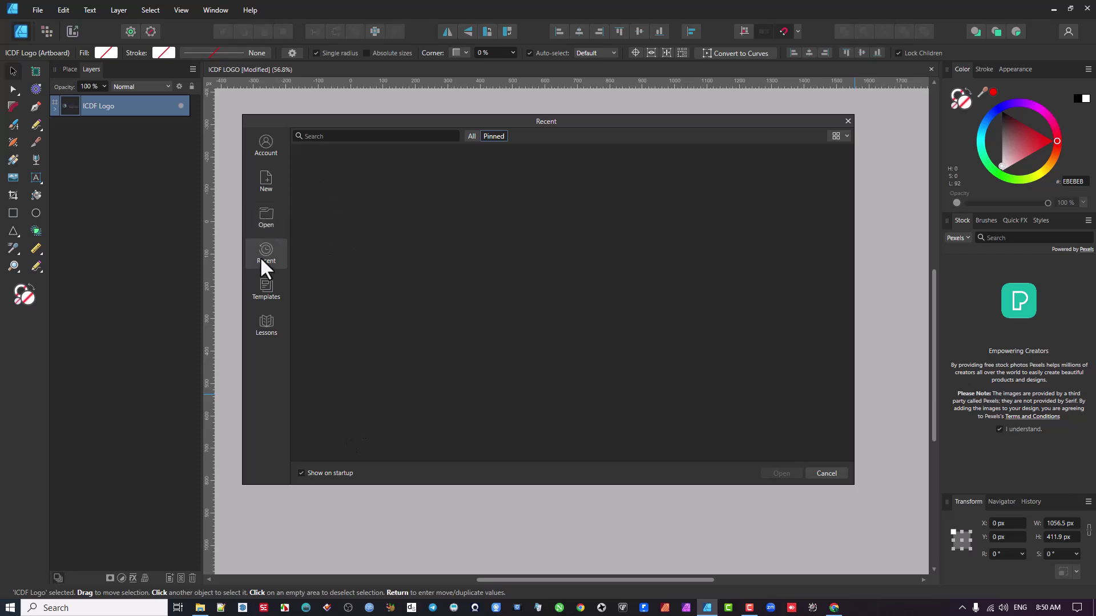
click(472, 136)
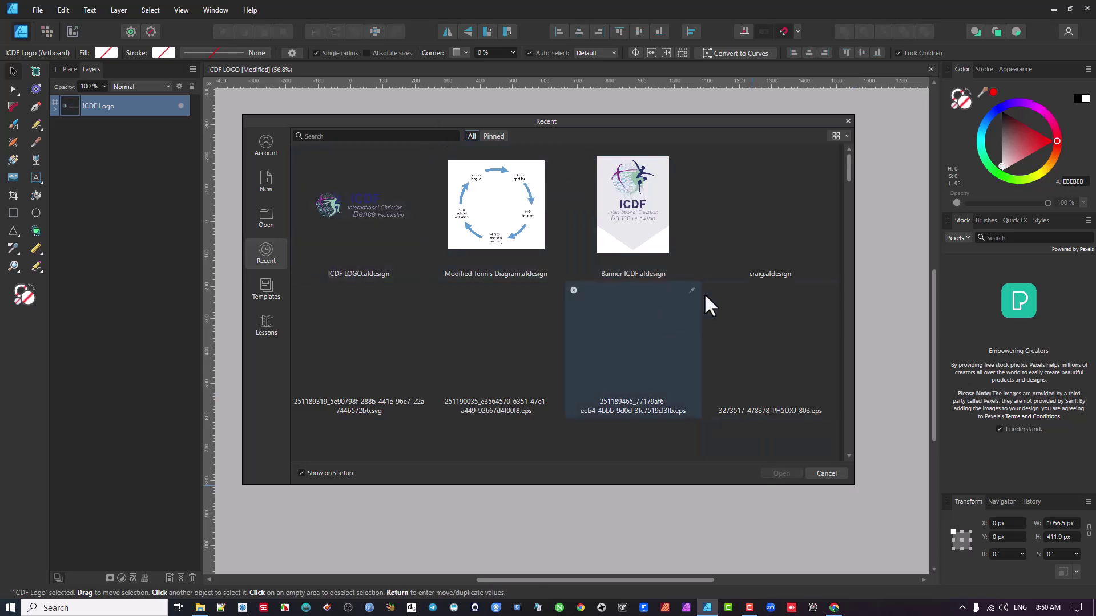
click(828, 473)
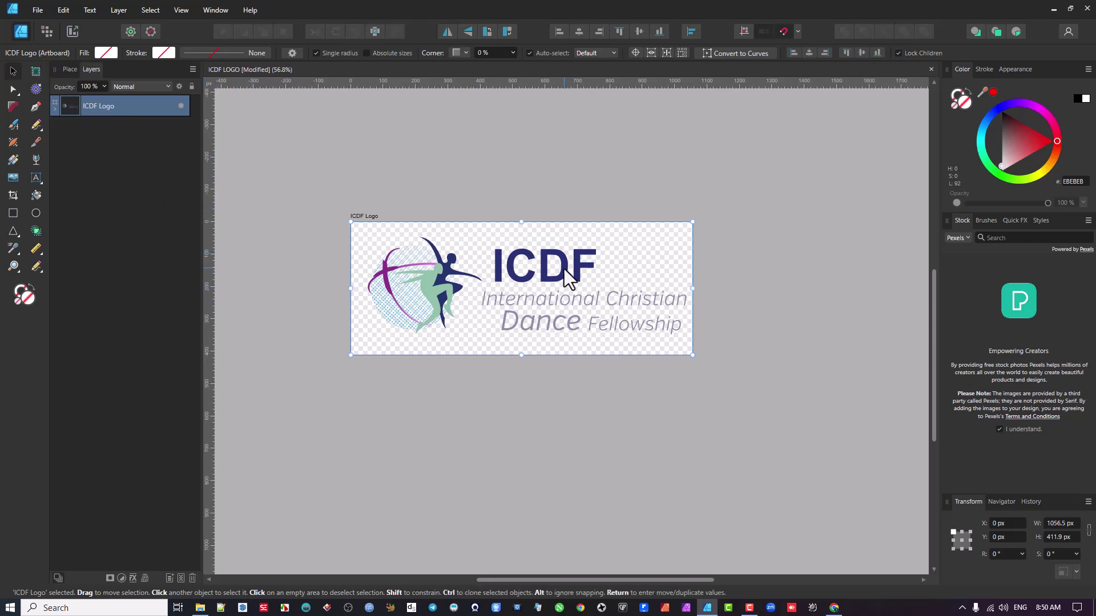
Copy all the objects of the dancers-and-globe emblem beside the ICDF text, leaving the lettering out
scroll(534, 264, right, 2)
scroll(534, 264, up, 1)
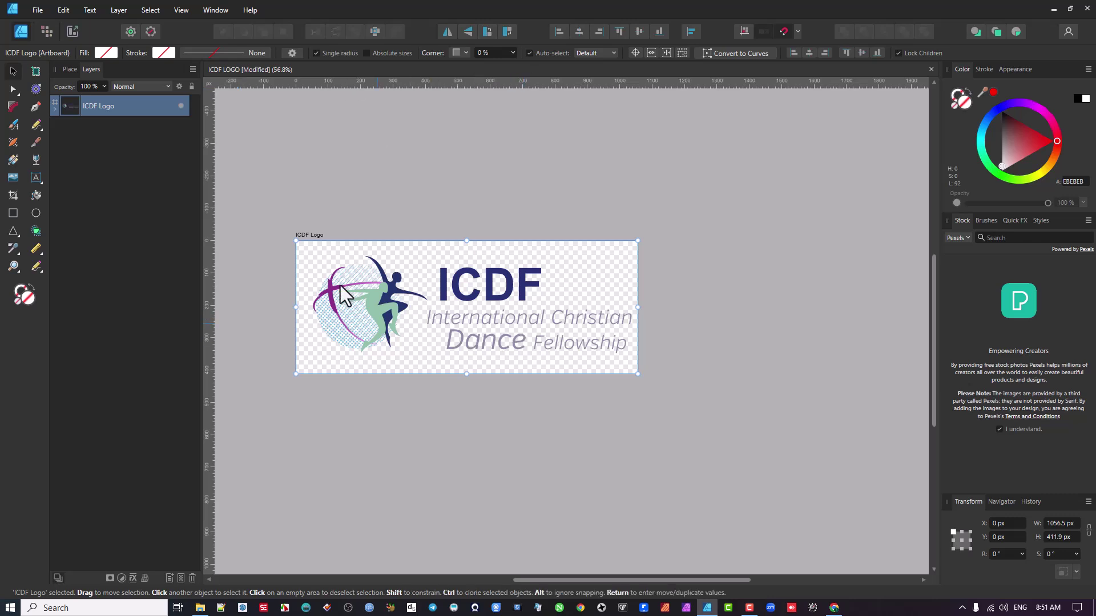
drag(247, 247, 433, 395)
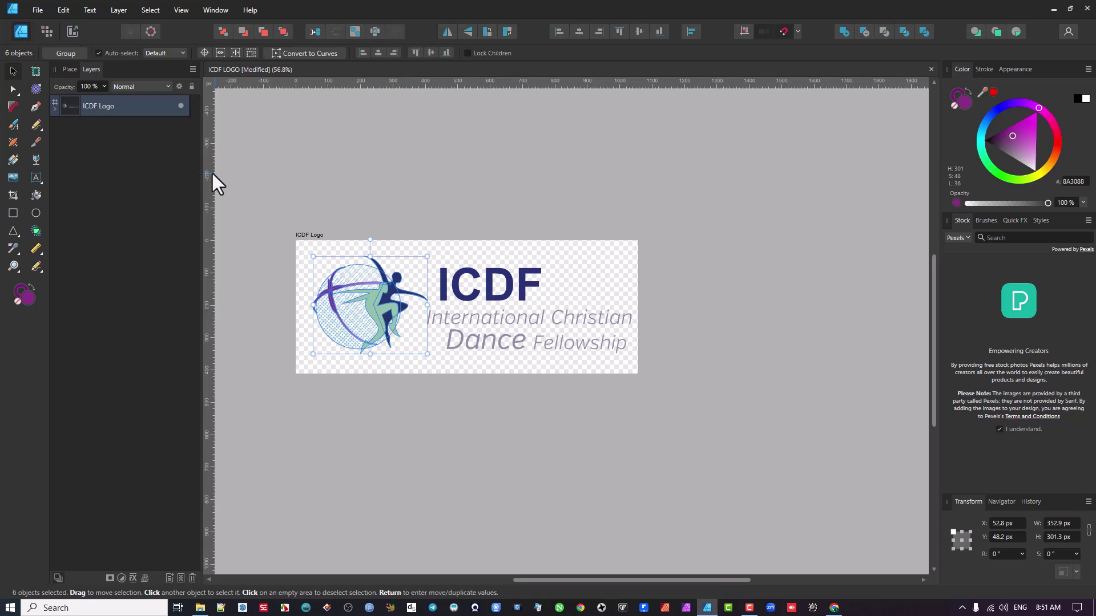
click(60, 8)
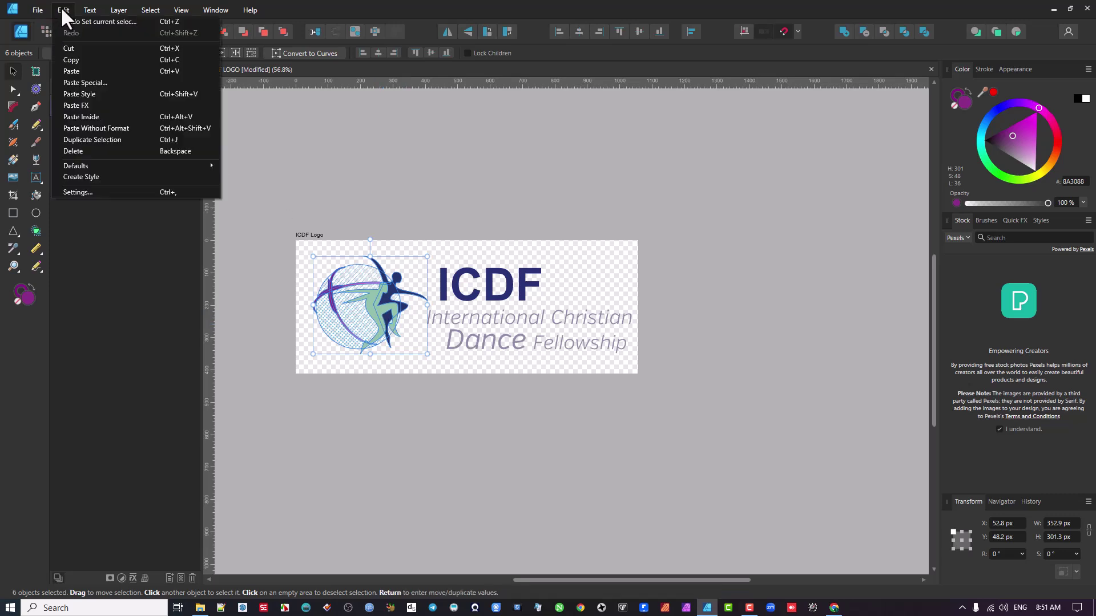
click(77, 59)
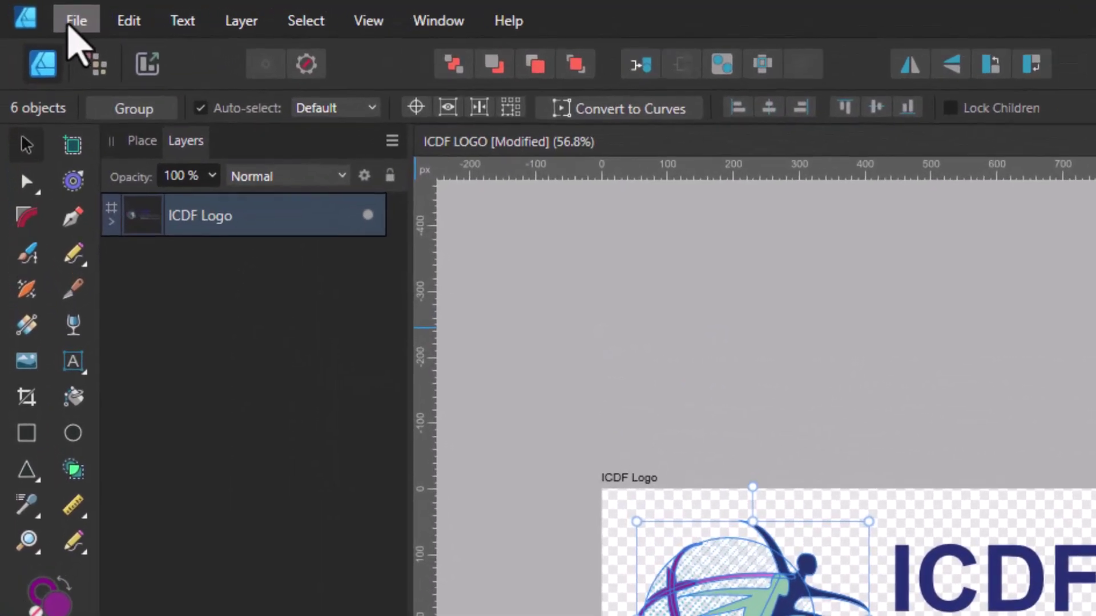
Create a new document from the copied emblem and check the extent of its objects against the page
click(75, 23)
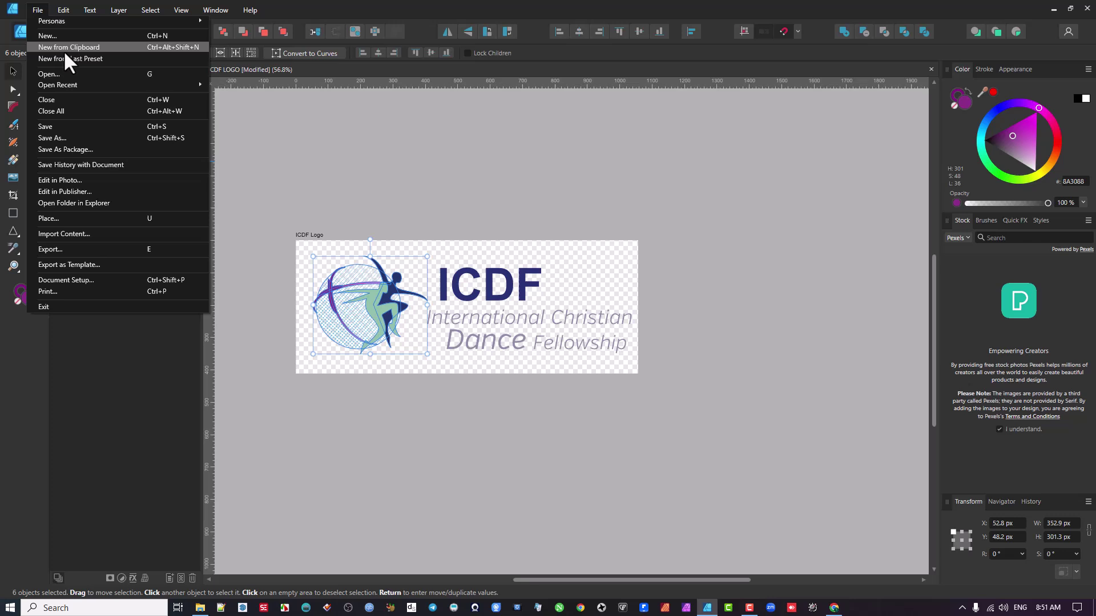
click(63, 50)
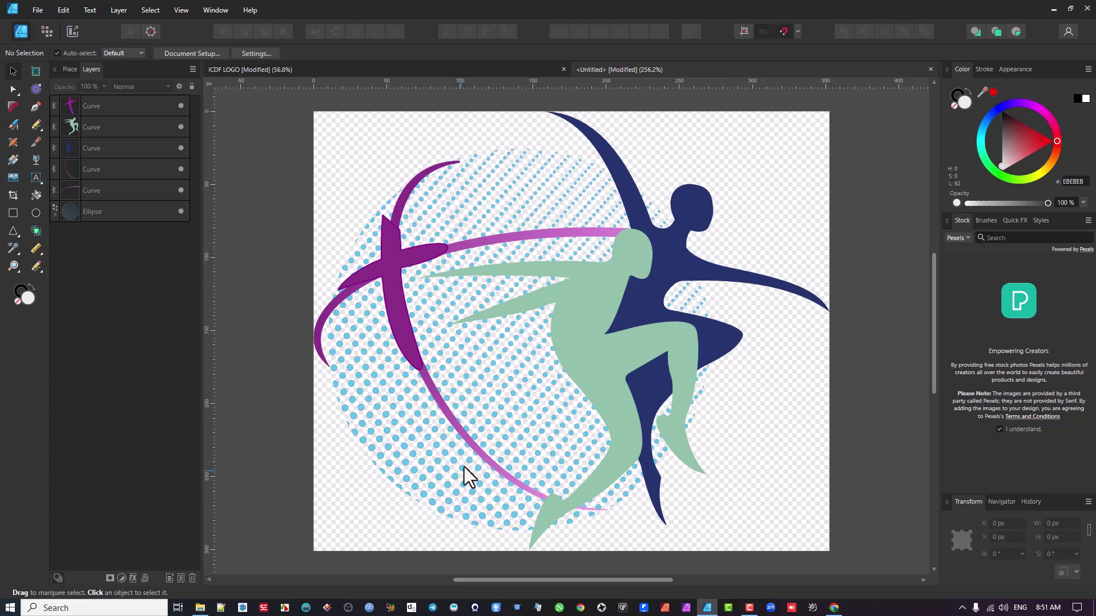
scroll(500, 415, down, 3)
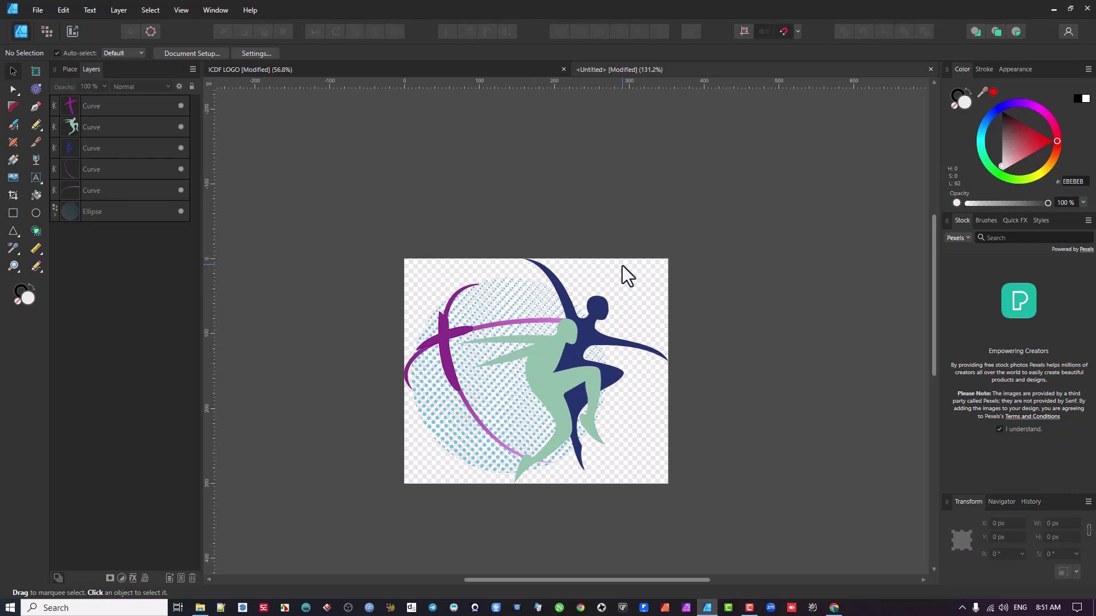
drag(351, 197, 703, 548)
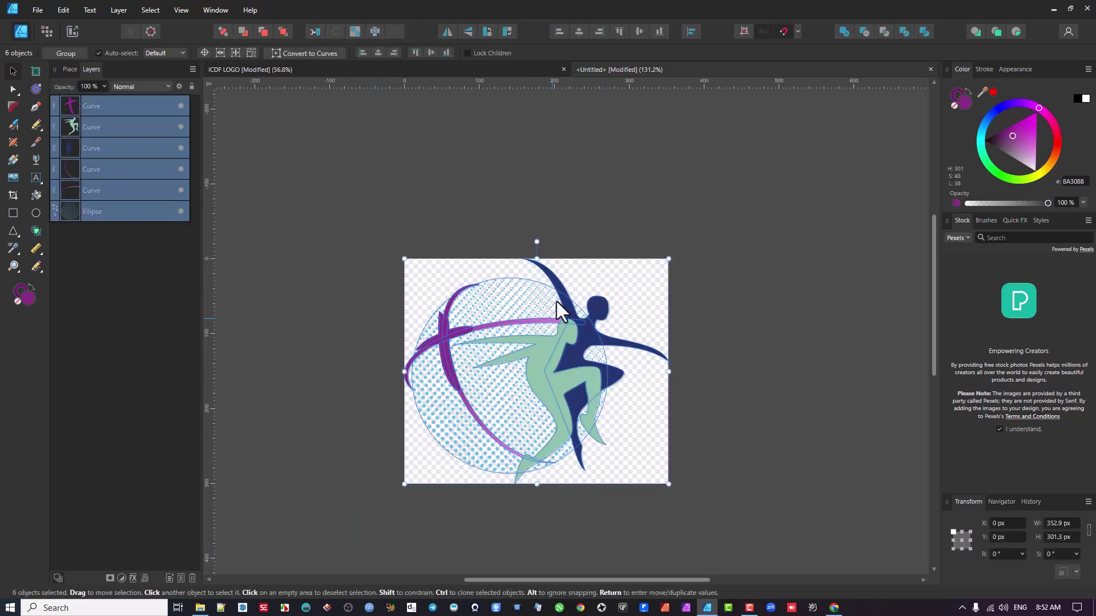
click(466, 160)
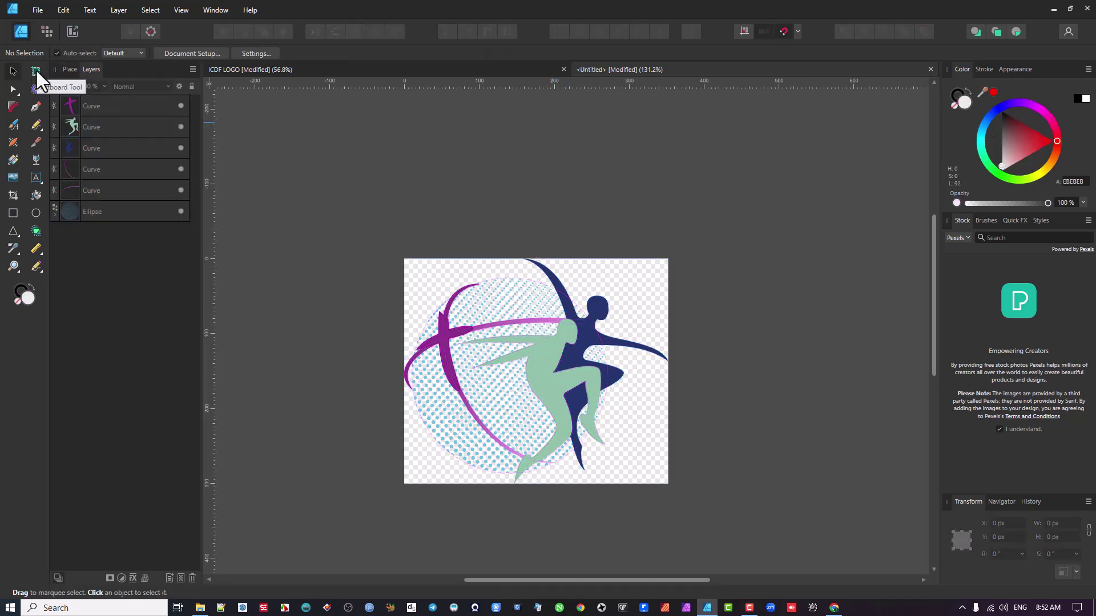
Insert an artboard at Document size around the emblem in the new document and deselect it
click(36, 69)
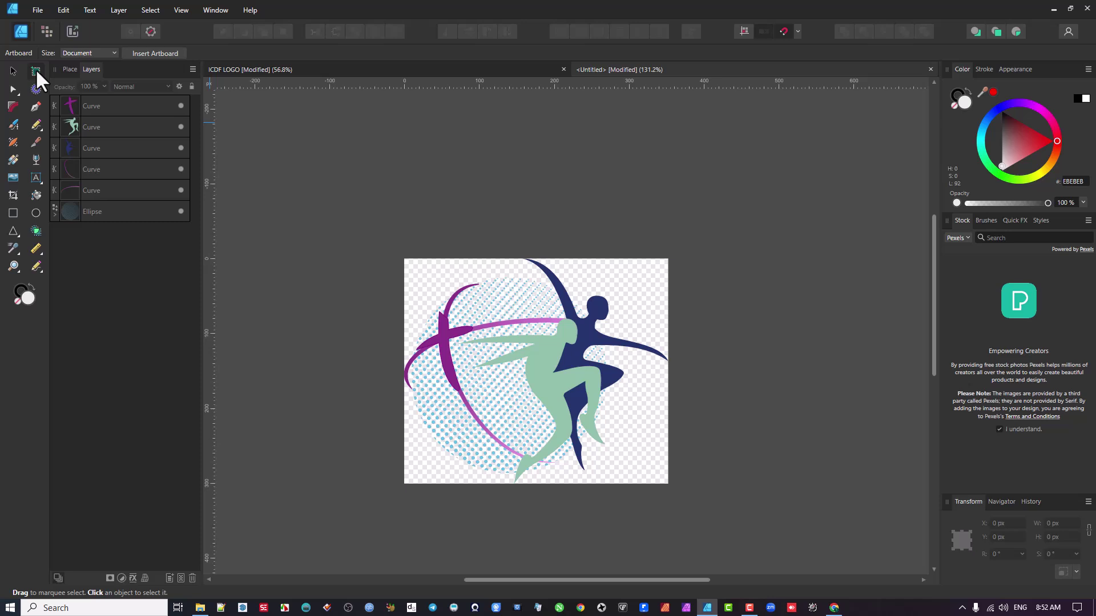
click(155, 54)
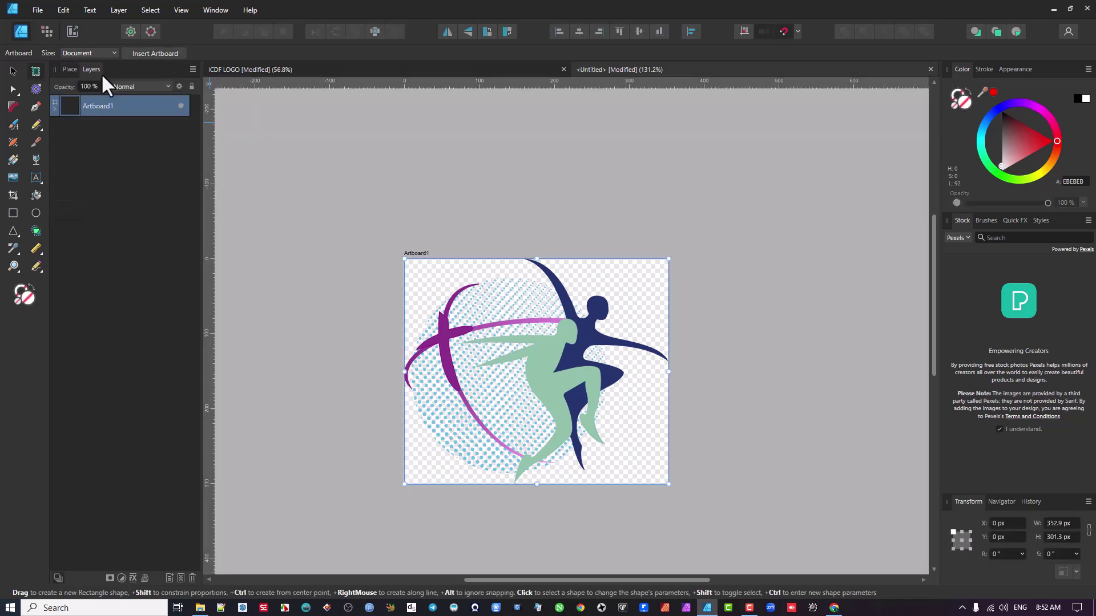
click(11, 67)
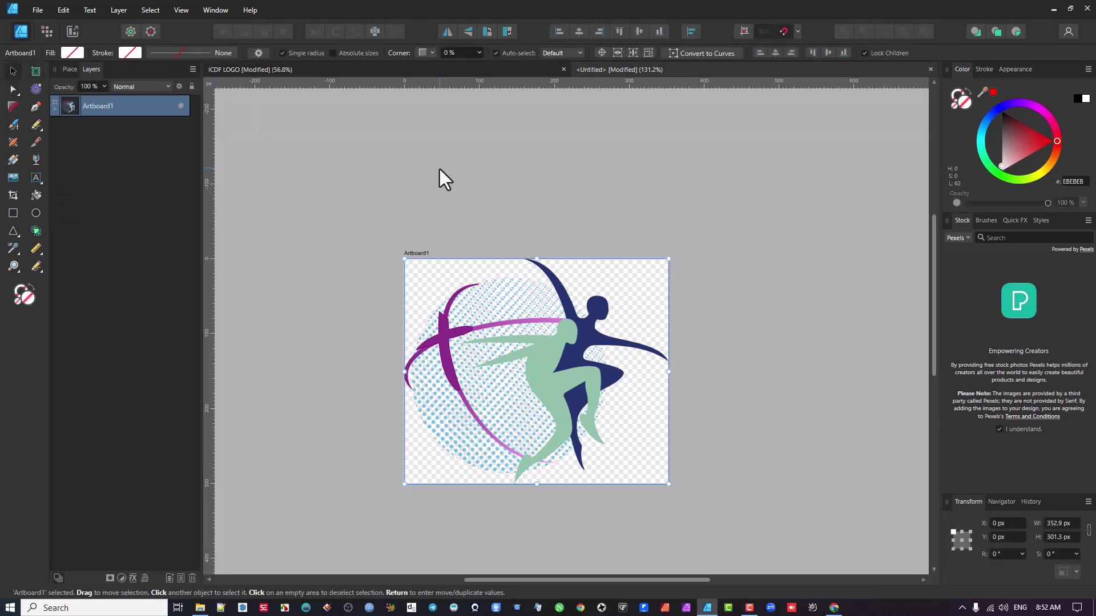
click(547, 175)
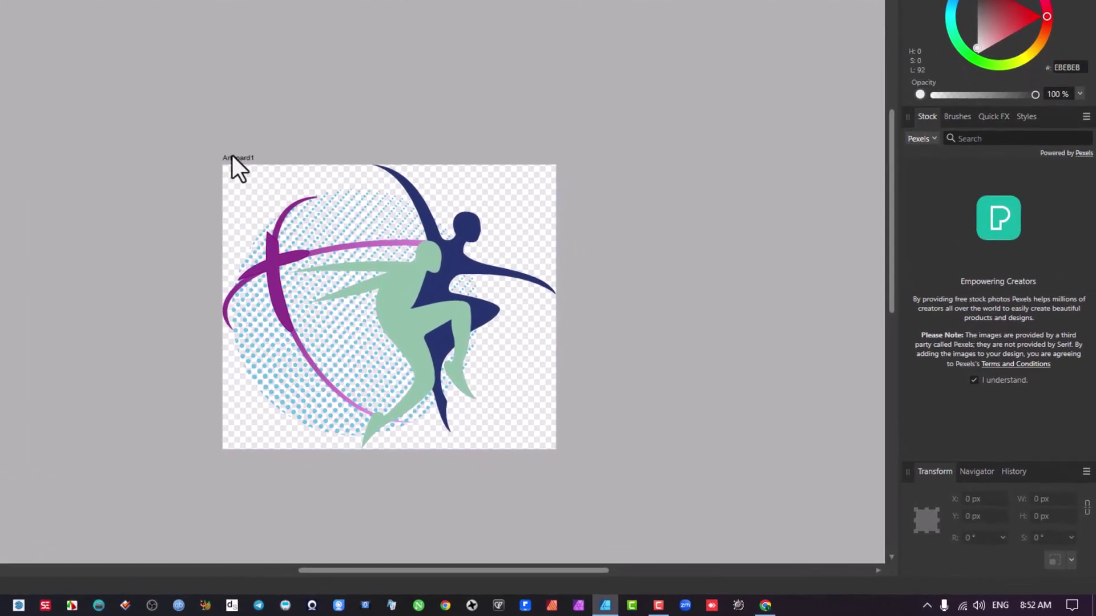
Enlarge the new document's artboard about its centre to about 439 × 375 px and check that the emblem objects keep their size
click(367, 229)
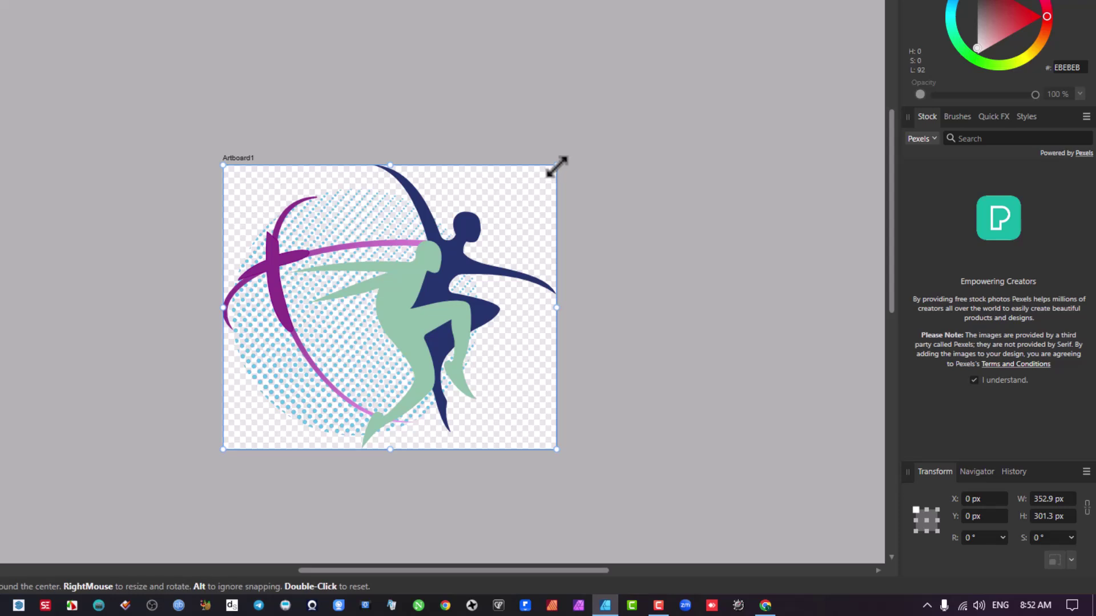
drag(557, 165, 608, 142)
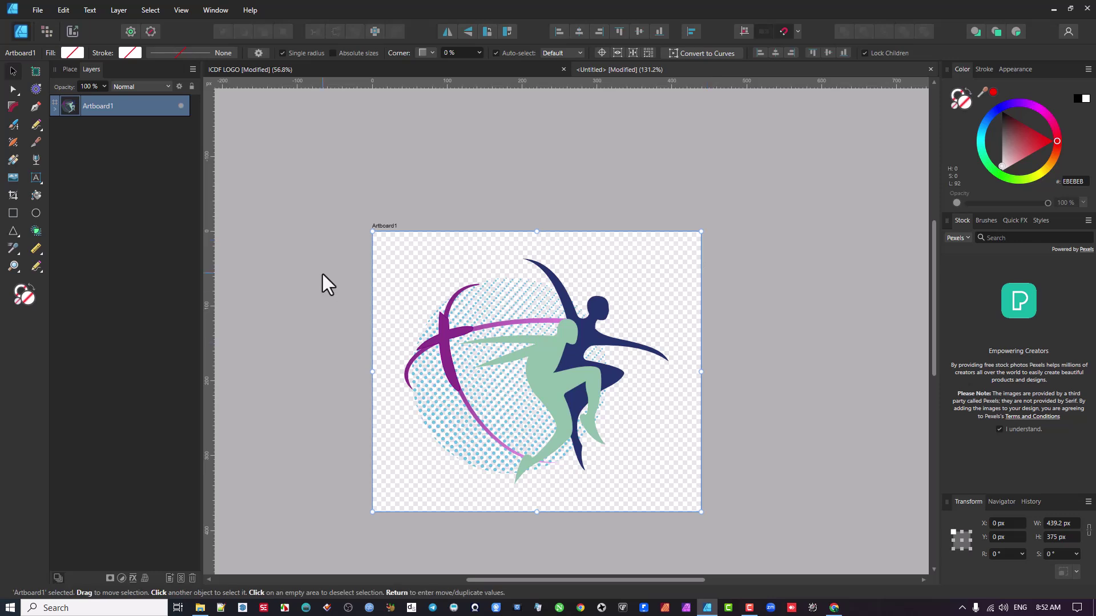
drag(268, 202, 868, 559)
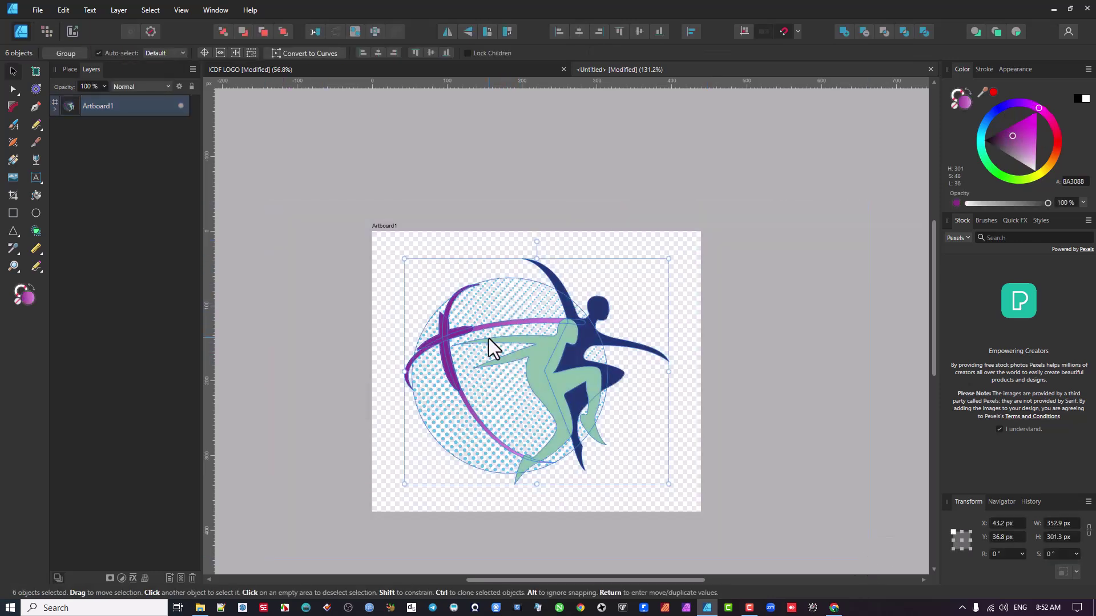
click(753, 204)
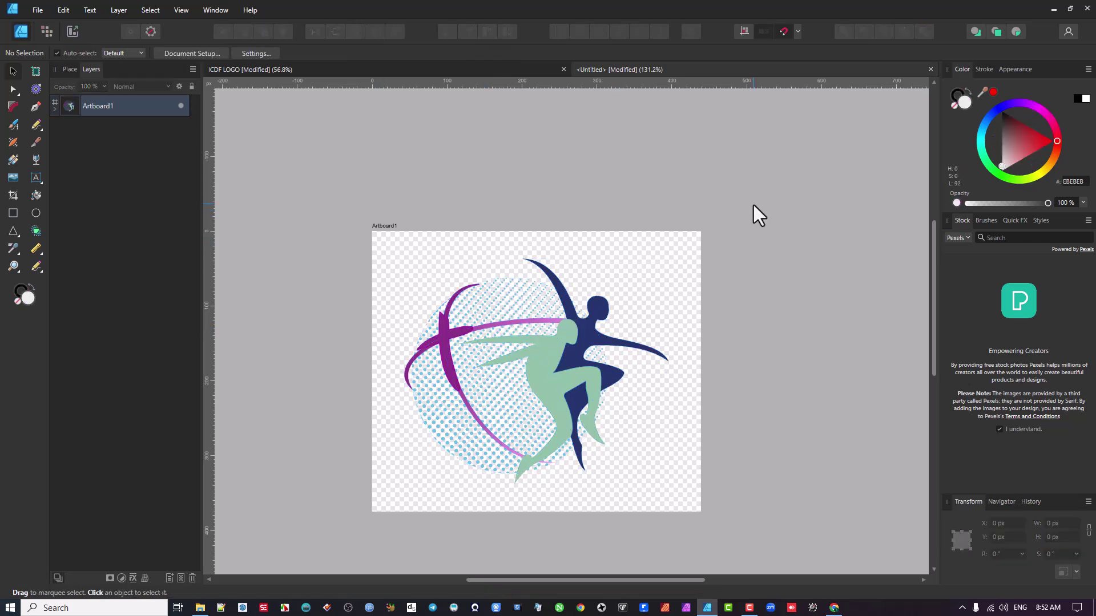
Select the enlarged artboard to review it and close the untitled document without saving
click(381, 225)
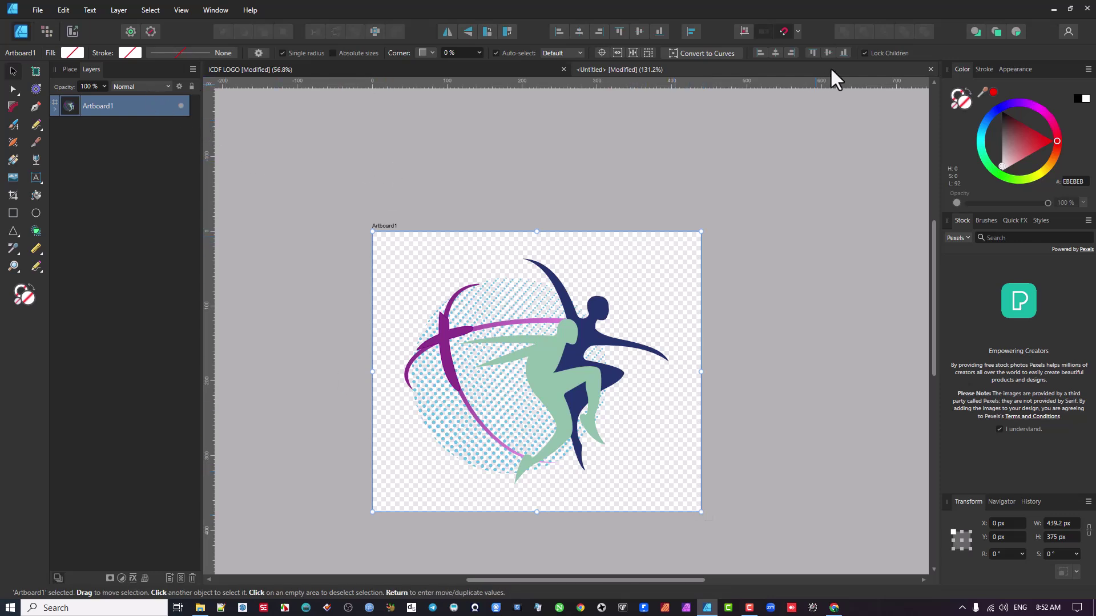
click(930, 69)
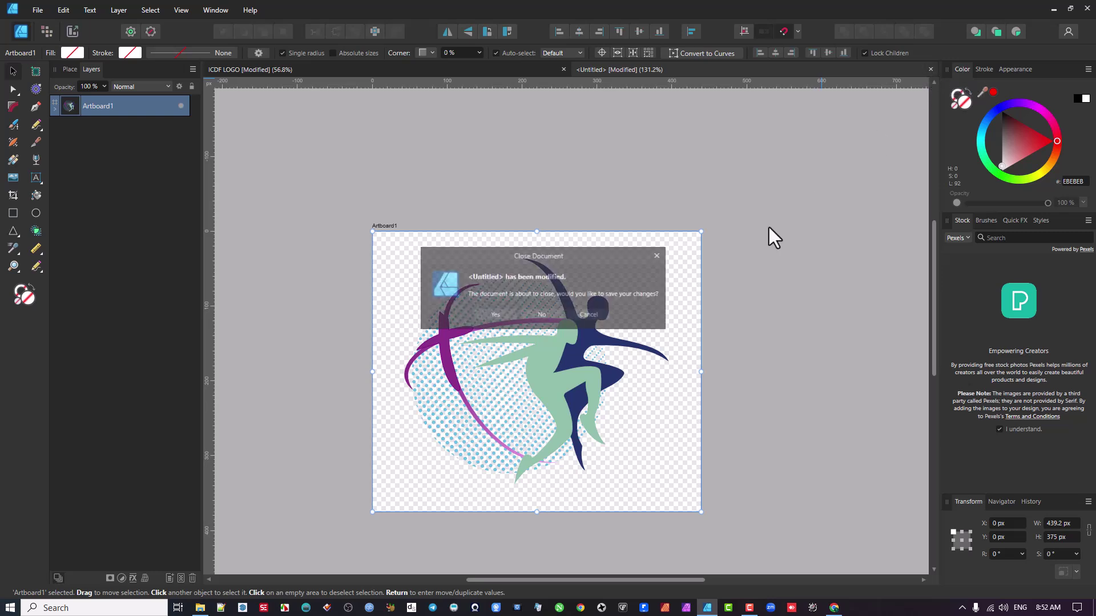
click(539, 314)
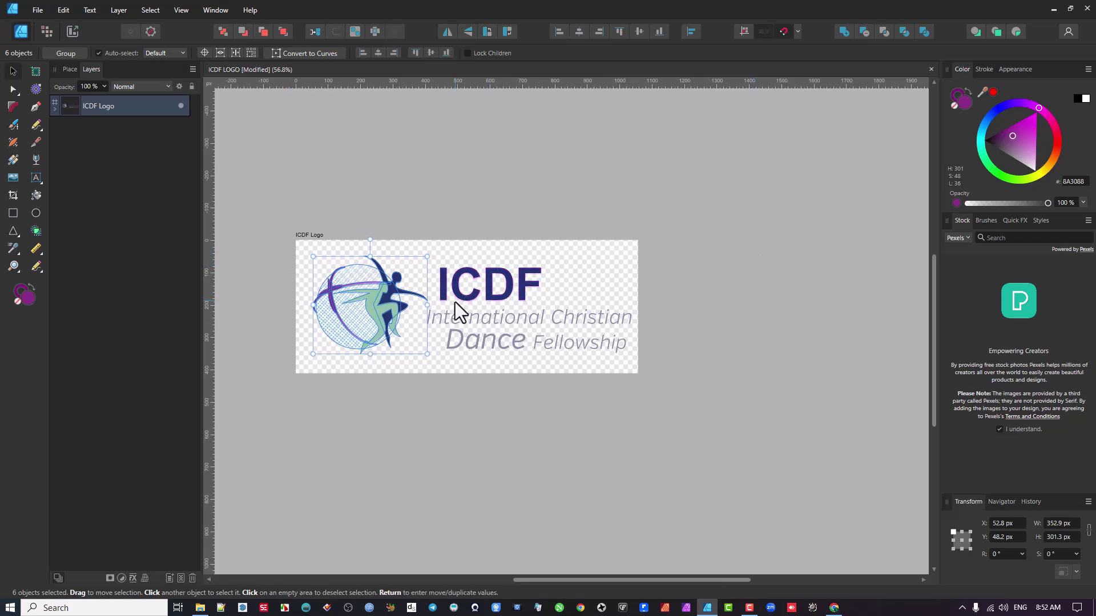
Copy the entire ICDF Logo artboard instead of its individual objects
shift+click(479, 275)
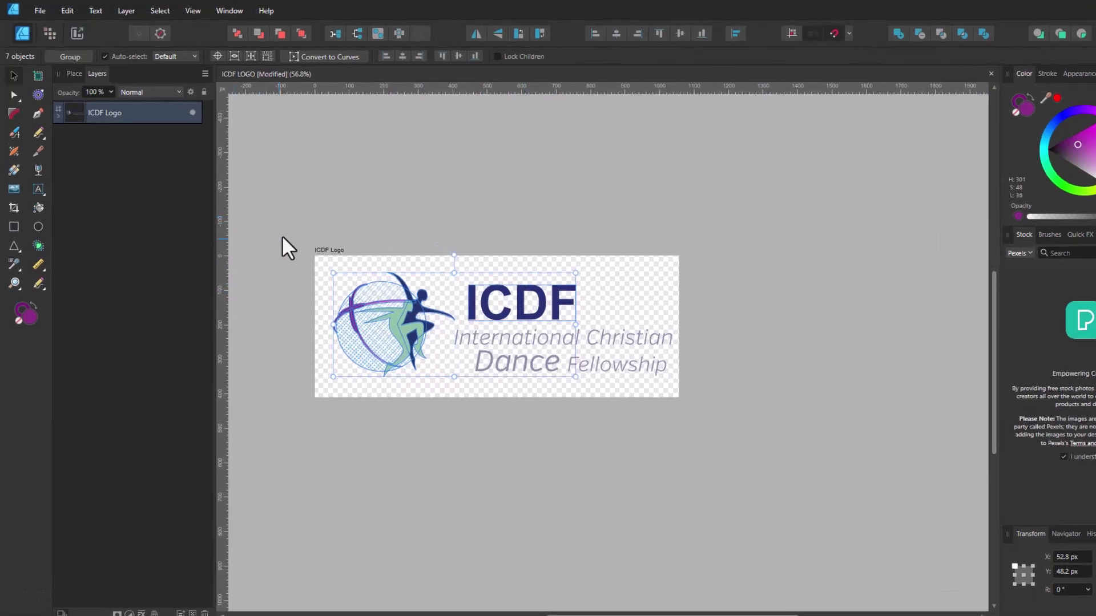
click(313, 235)
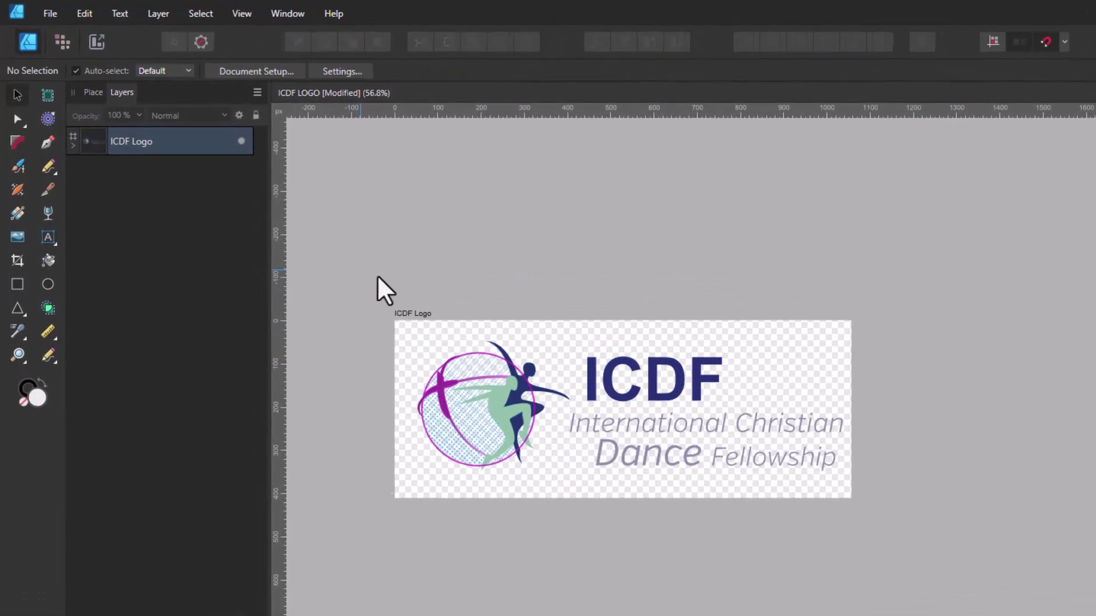
click(414, 318)
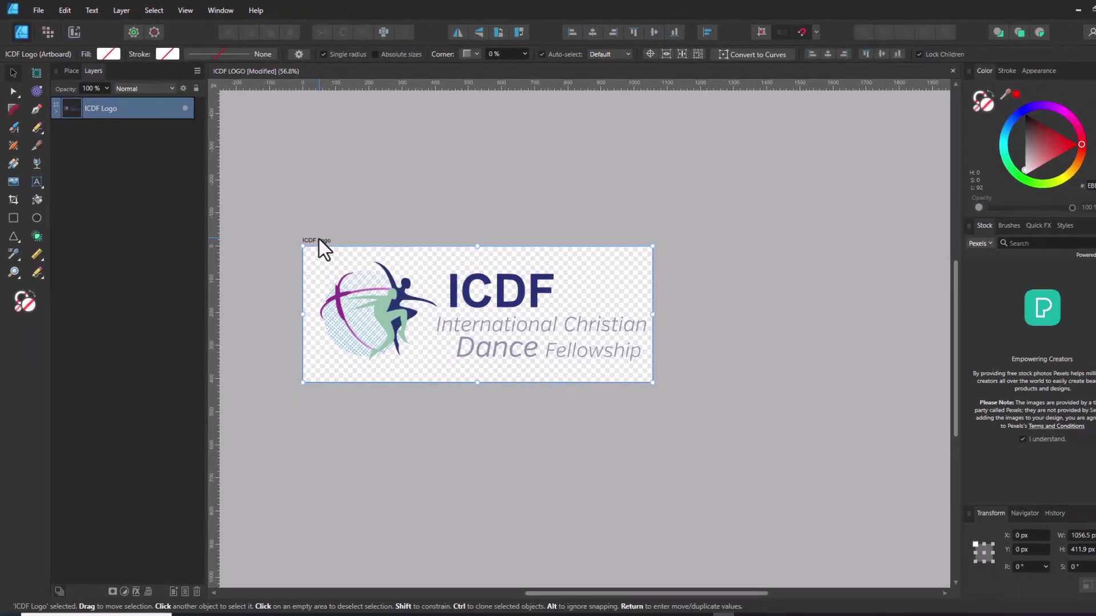
click(60, 10)
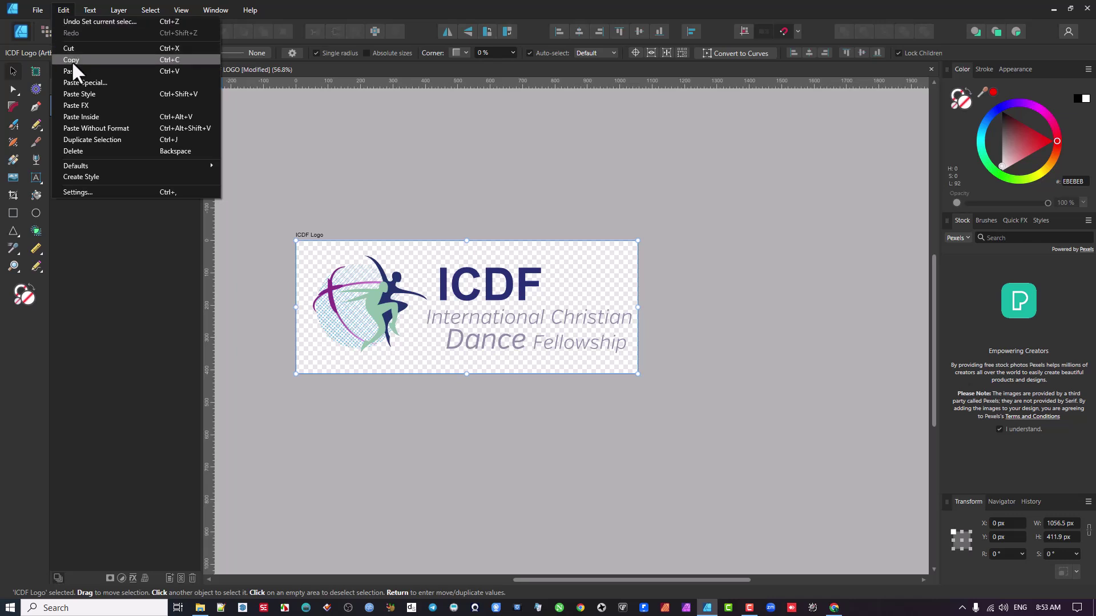
click(73, 60)
Create a new document from the copied ICDF Logo artboard and close it without saving
click(37, 10)
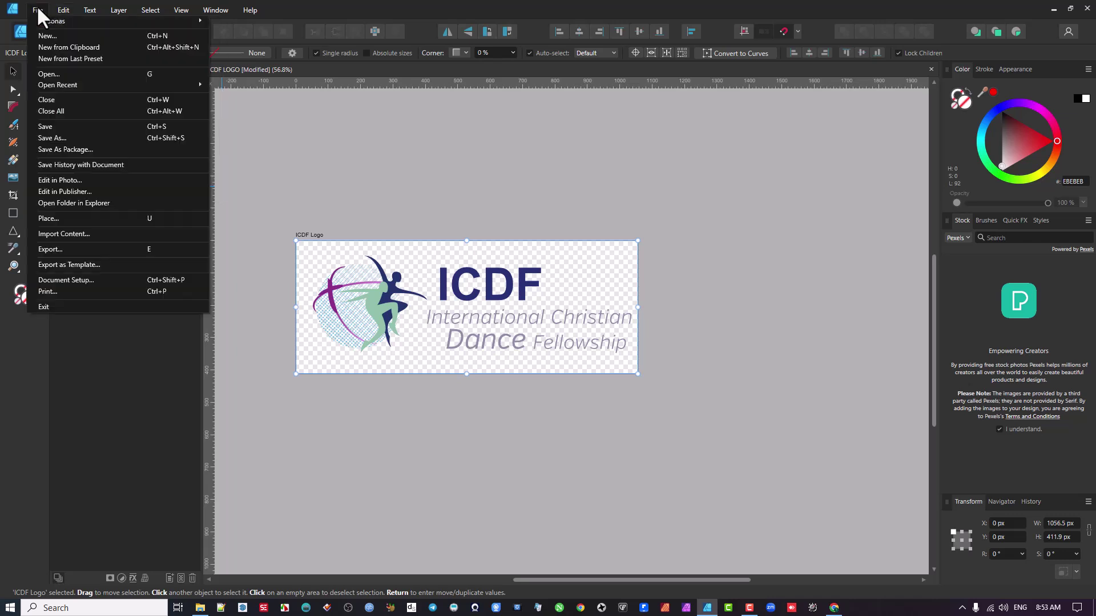
click(55, 49)
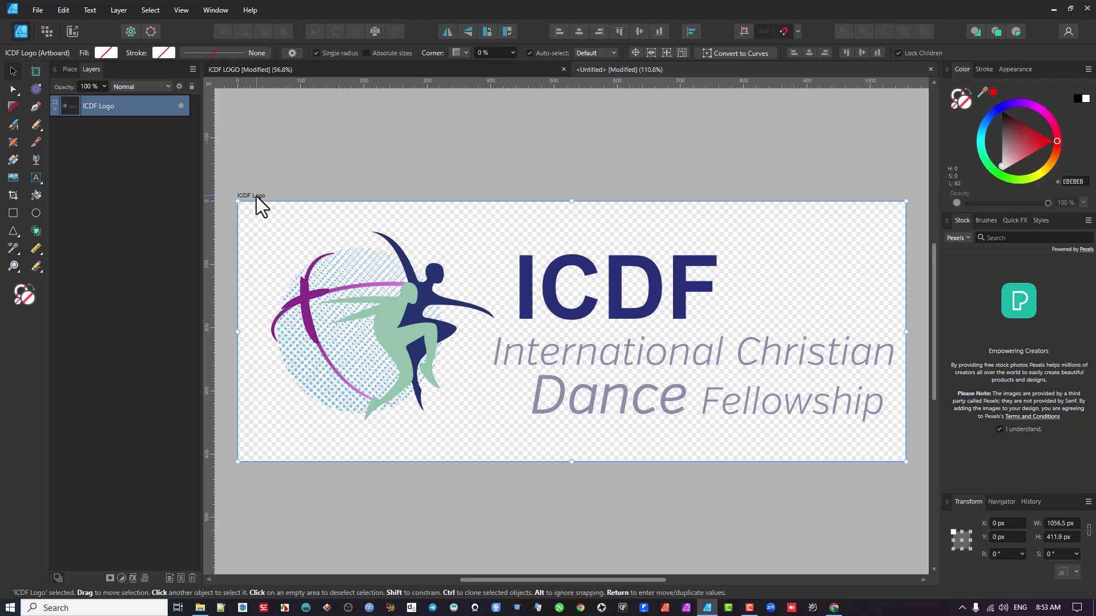
click(930, 69)
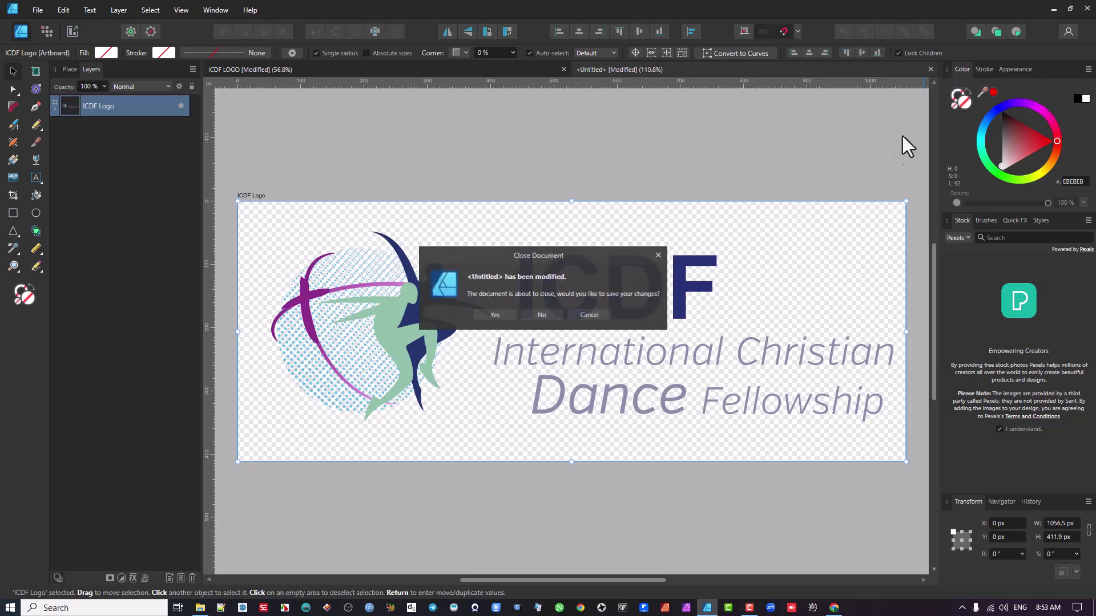
click(541, 314)
Duplicate the ICDF Logo artboard straight below the original at a Y position of about 693 px
scroll(543, 317, down, 5)
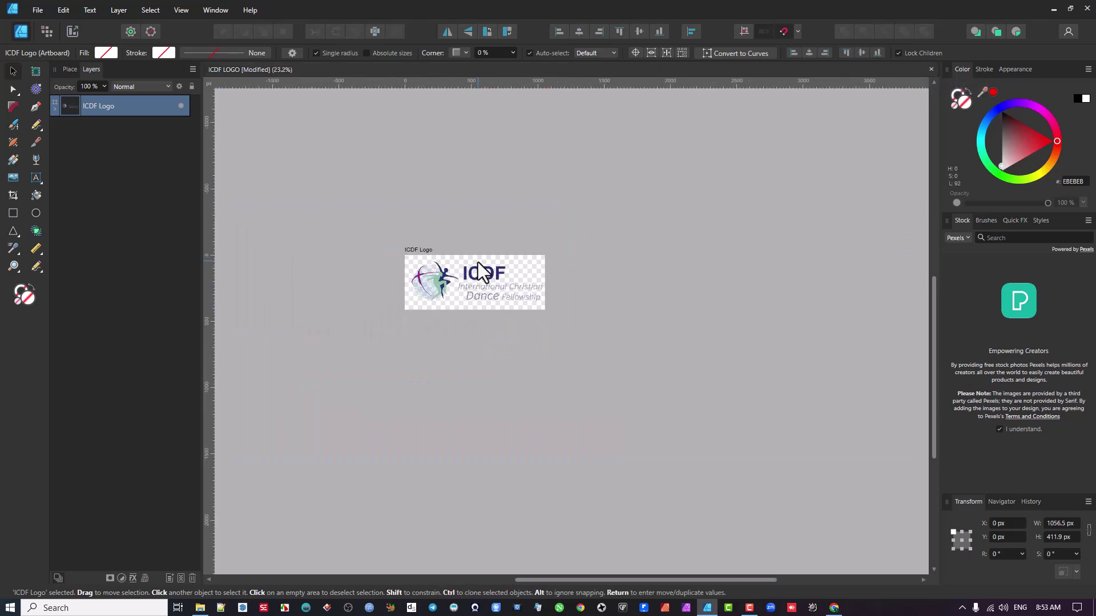
click(334, 309)
click(340, 235)
mouse_move(340, 238)
mouse_down()
mouse_move(346, 341)
mouse_move(344, 321)
mouse_up()
scroll(437, 339, up, 2)
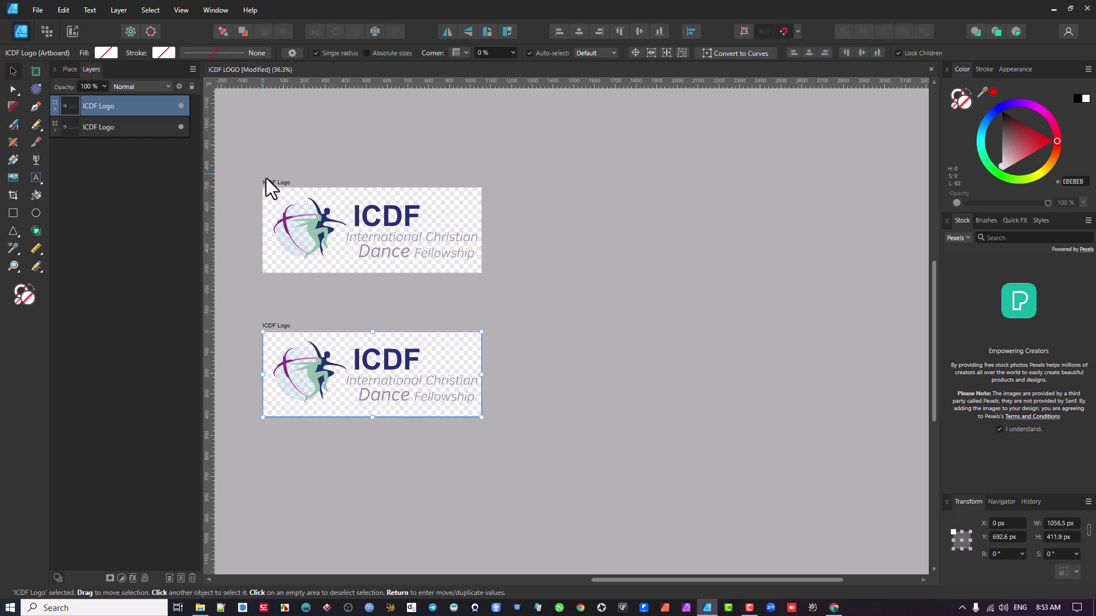
Copy both ICDF Logo artboards, create a new document from the clipboard, and dismiss the missing-font notice
drag(235, 135, 582, 503)
drag(583, 504, 582, 503)
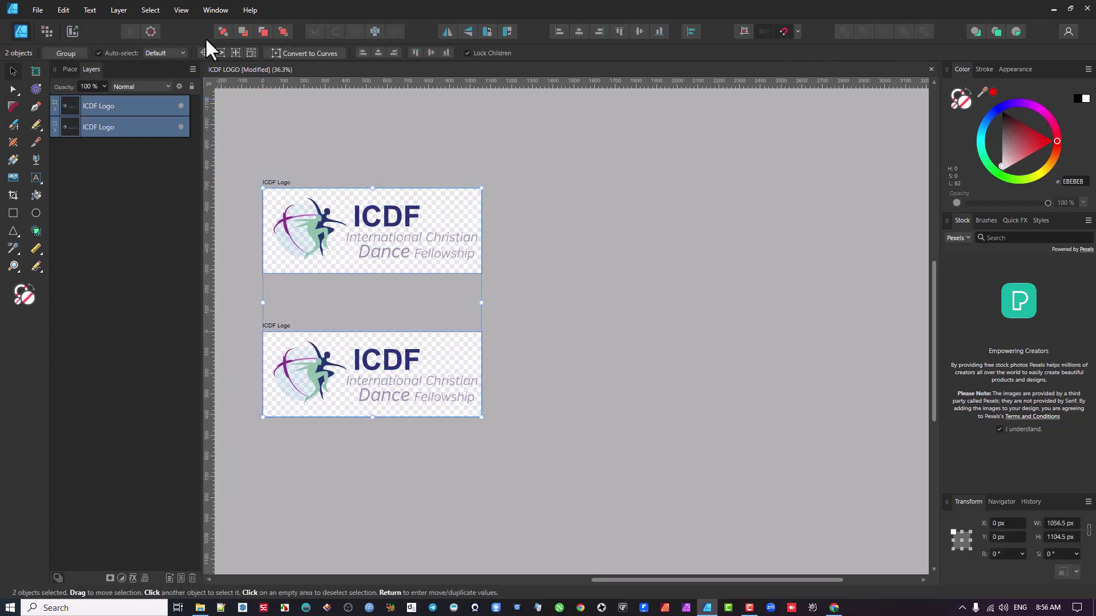
click(65, 12)
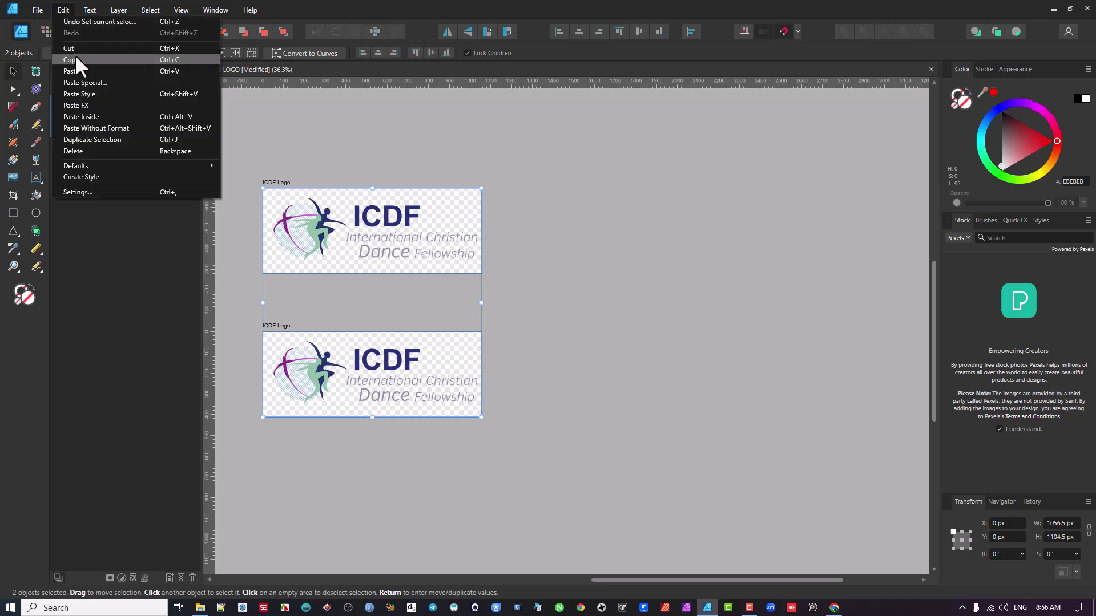
click(75, 56)
click(38, 10)
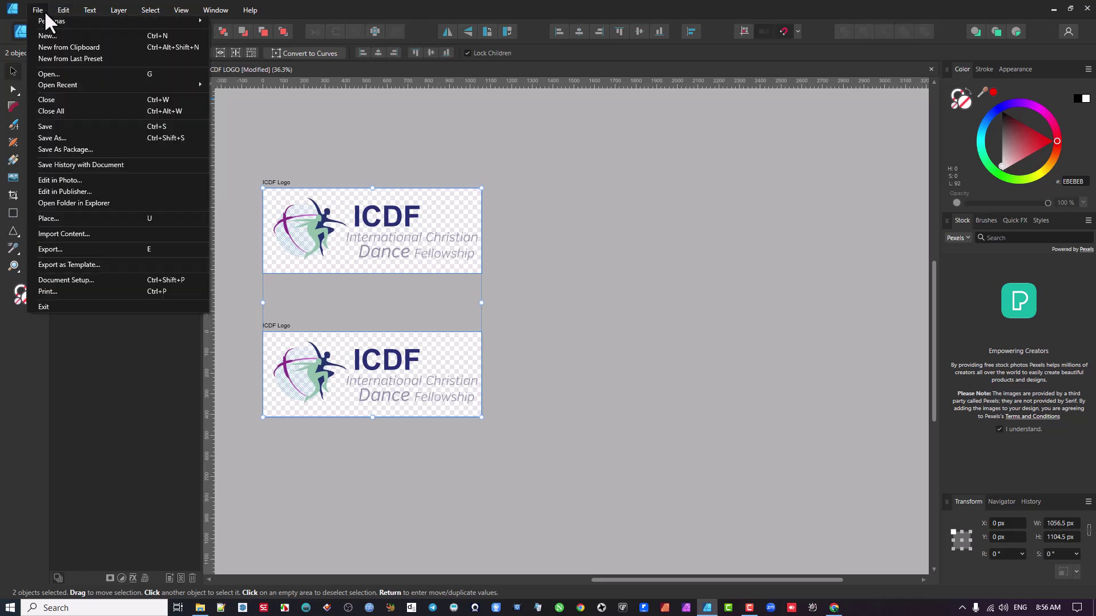
click(68, 47)
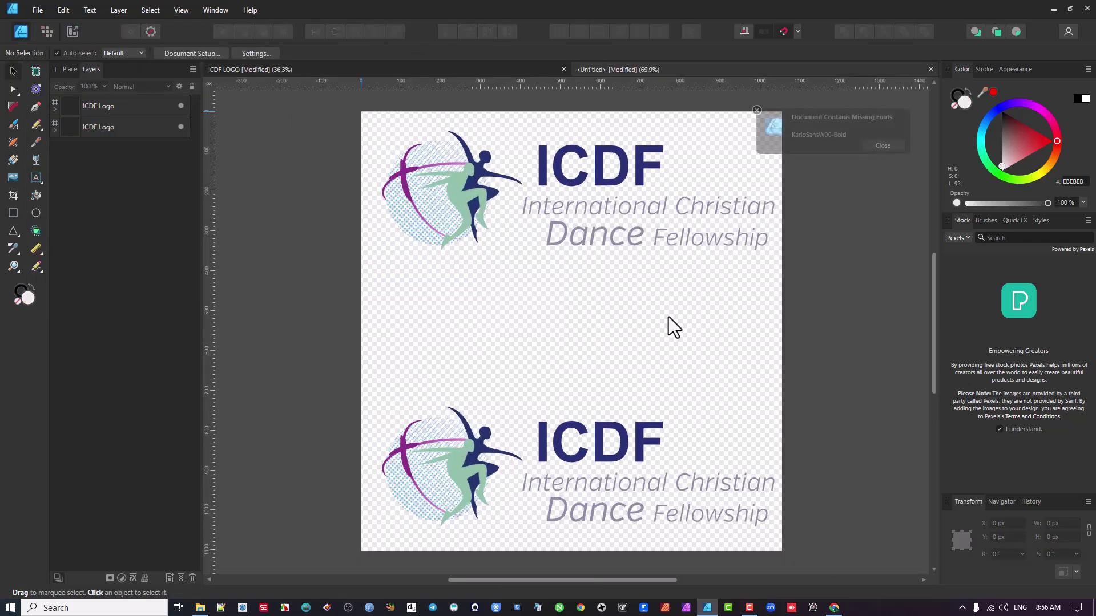
click(883, 145)
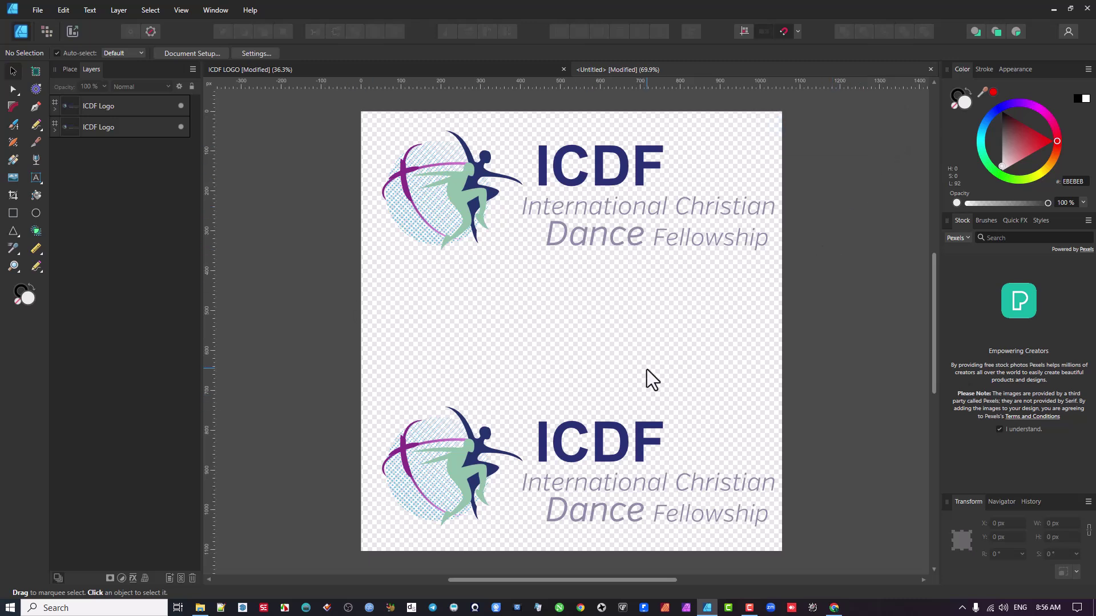
Select the lower ICDF Logo artboard in the new document to check how both artboards display, and close the document without saving
scroll(646, 369, down, 2)
drag(486, 313, 514, 307)
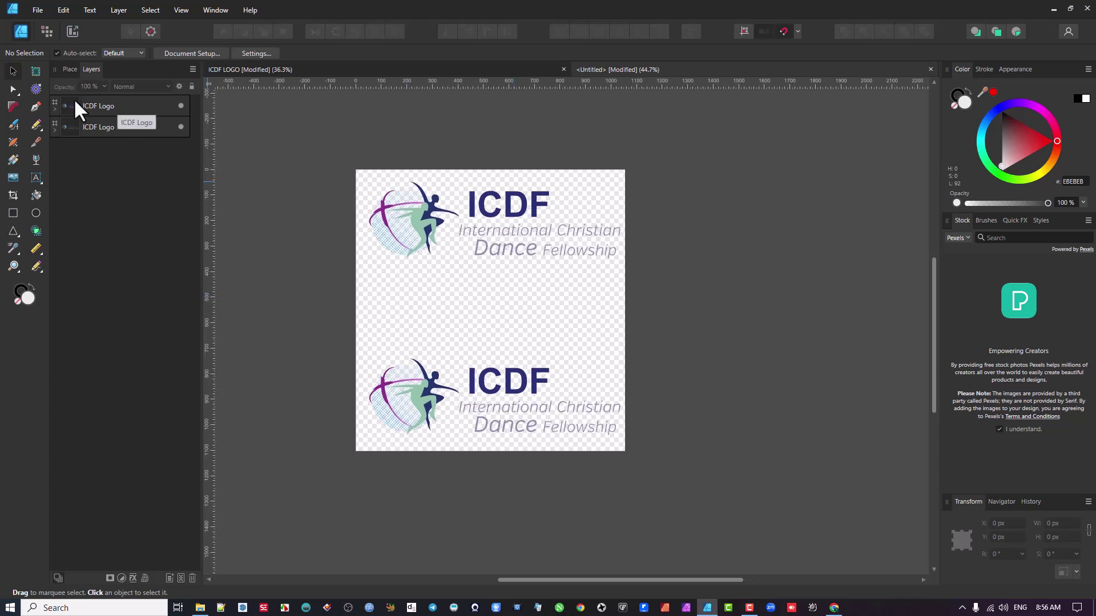
click(125, 106)
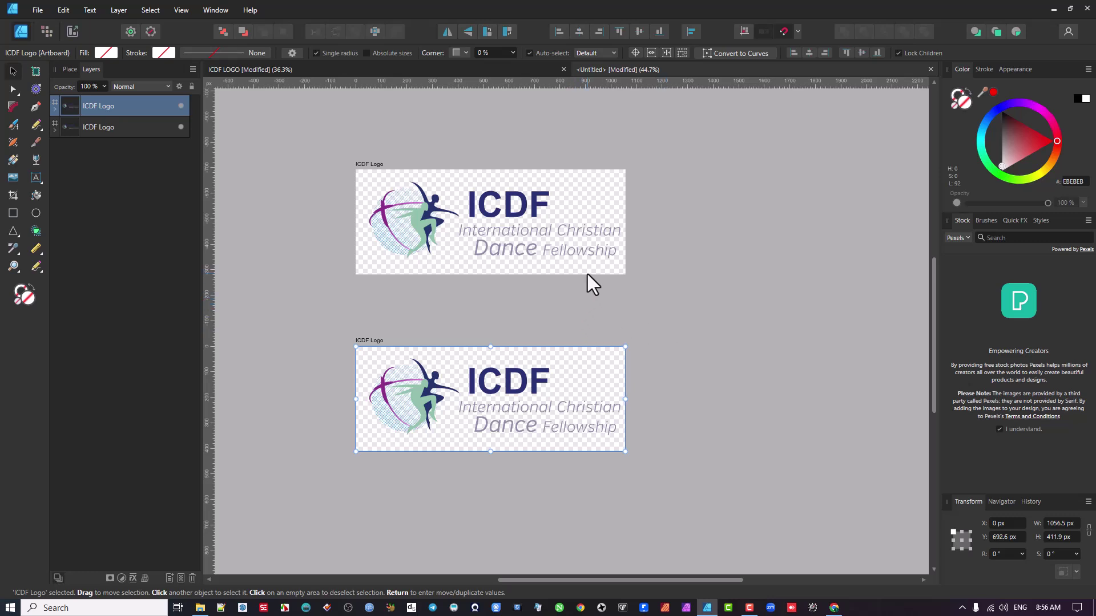
click(930, 70)
click(541, 316)
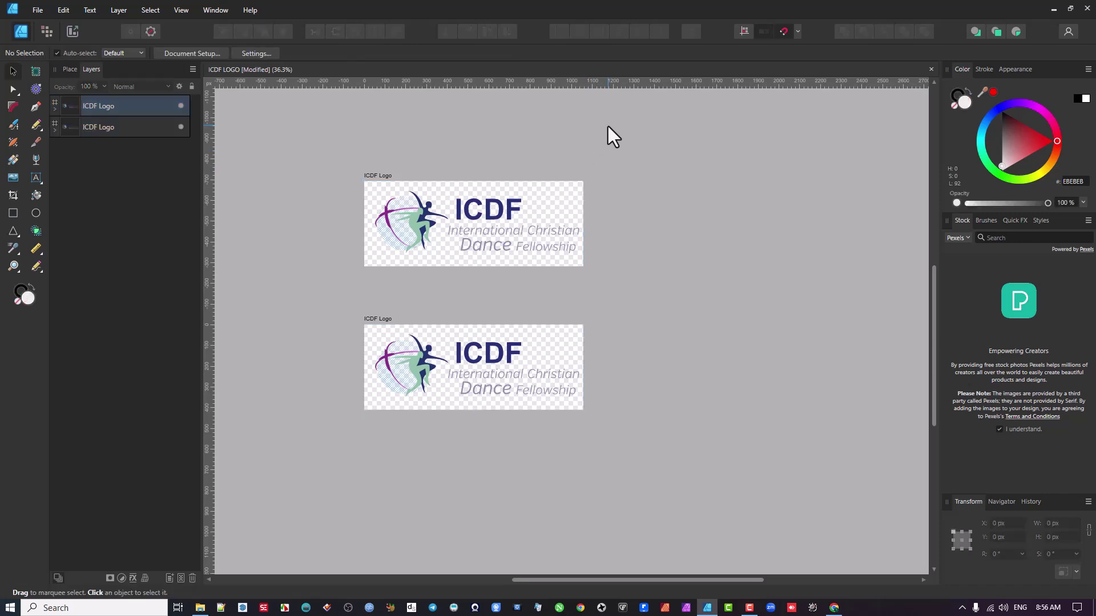
Copy only the dancers-and-globe emblem objects from the upper artboard and create a new document from the clipboard
scroll(413, 272, up, 3)
scroll(416, 275, down, 2)
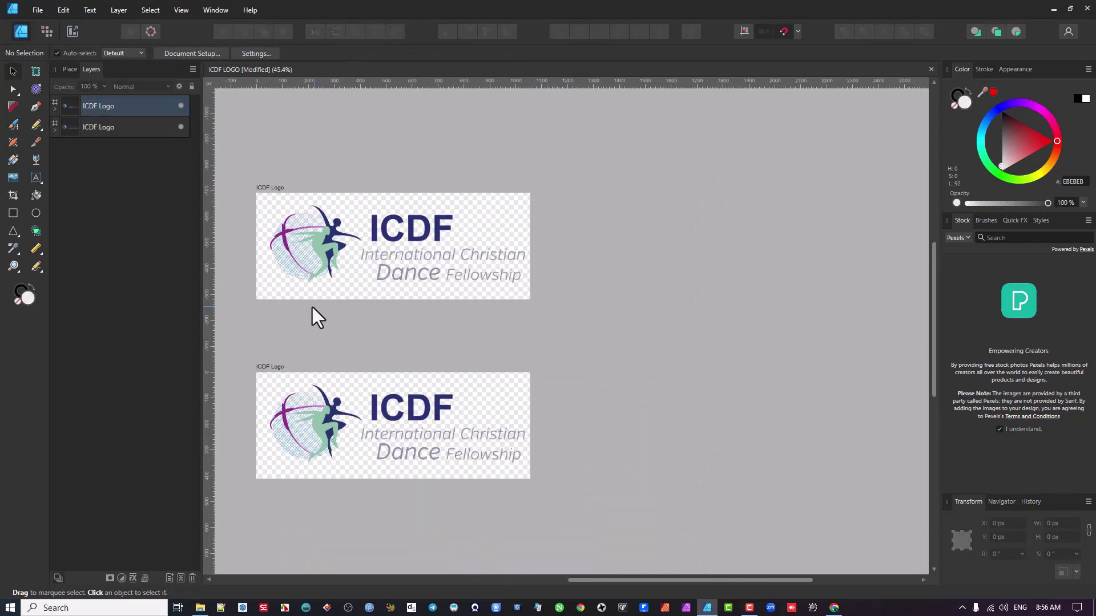
scroll(310, 306, up, 1)
scroll(559, 255, down, 3)
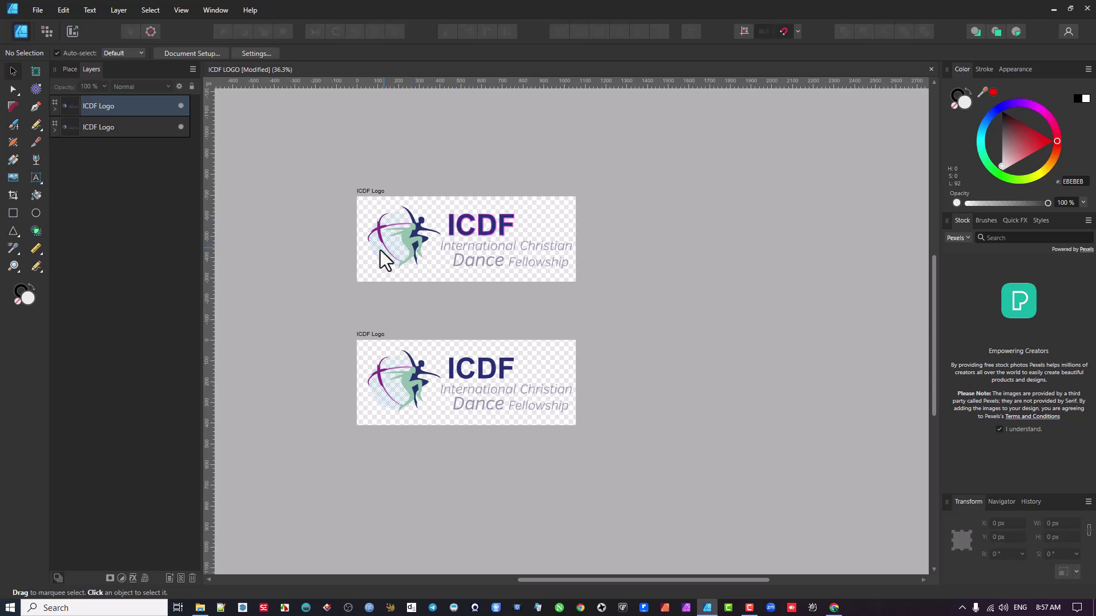
drag(337, 206, 450, 312)
click(414, 260)
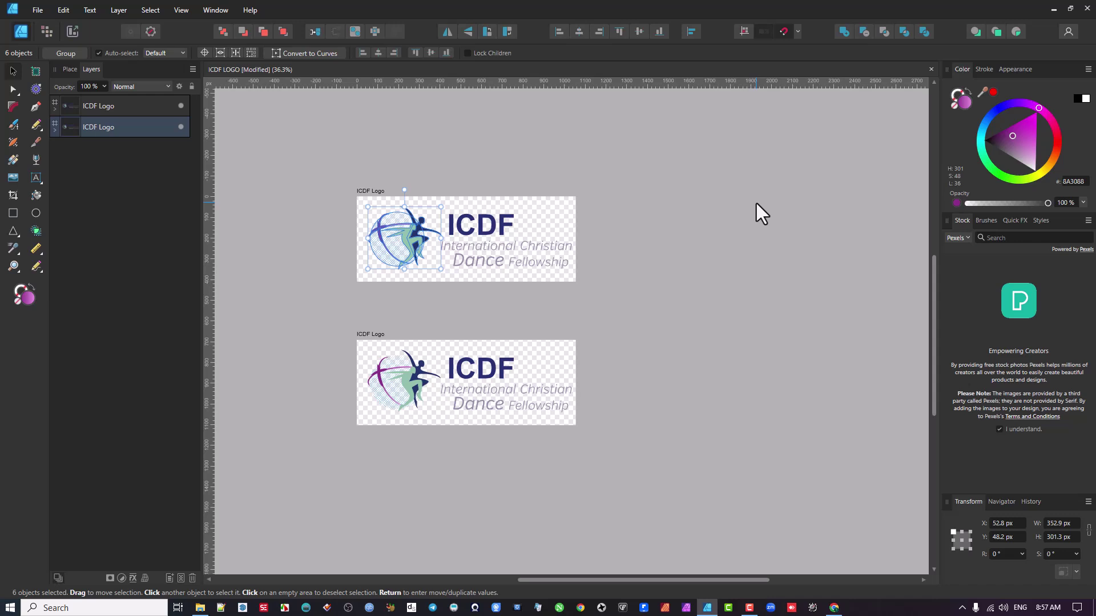
click(44, 6)
click(59, 47)
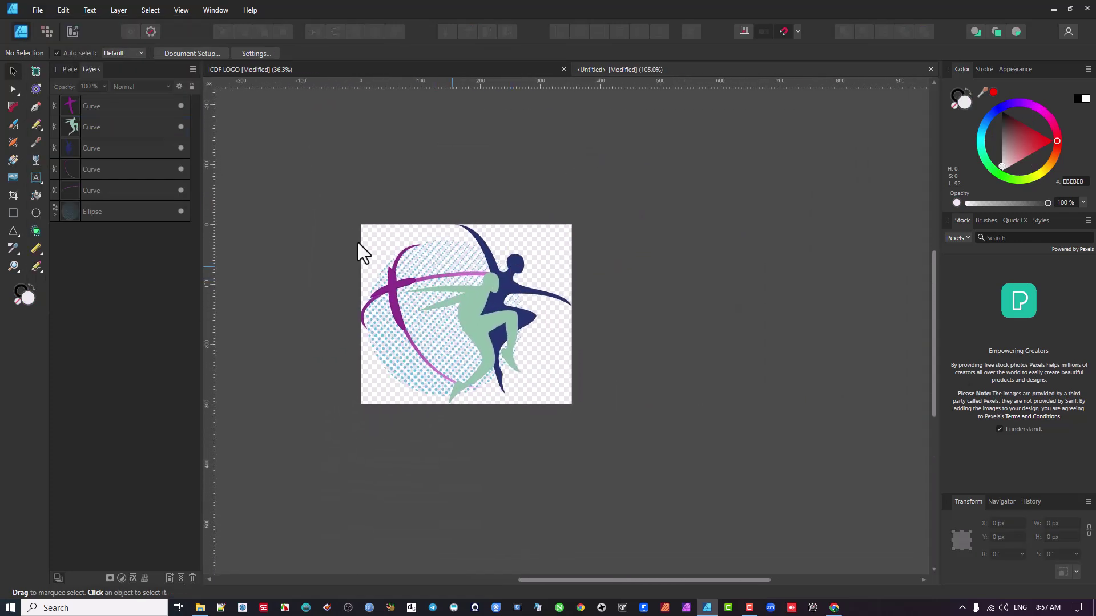
Insert a Document-size artboard around the emblem and enlarge it about its centre to leave a margin on every side
click(35, 71)
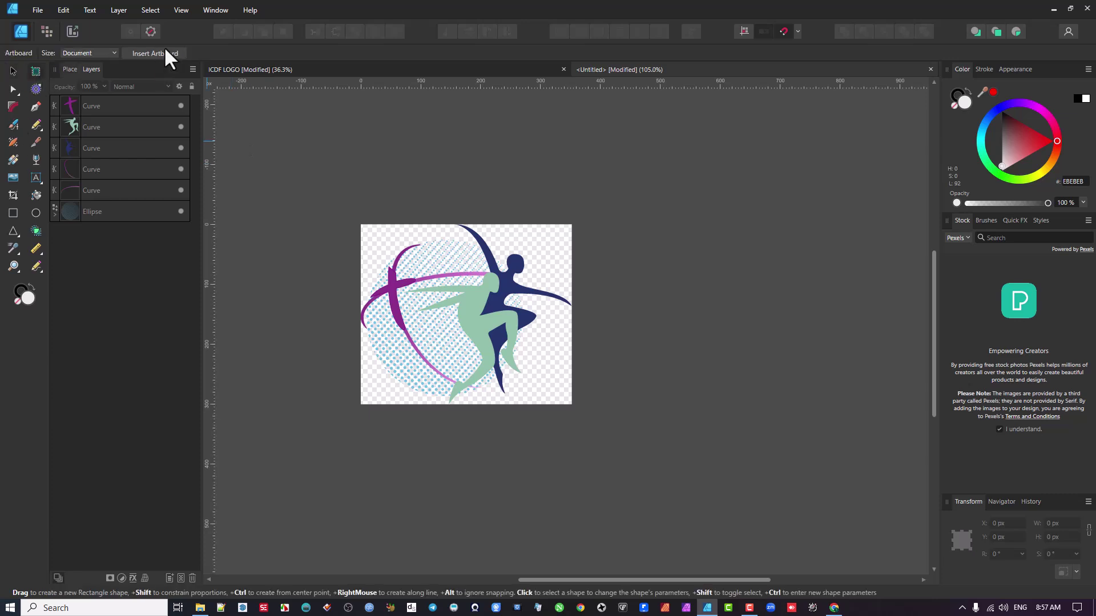
click(163, 51)
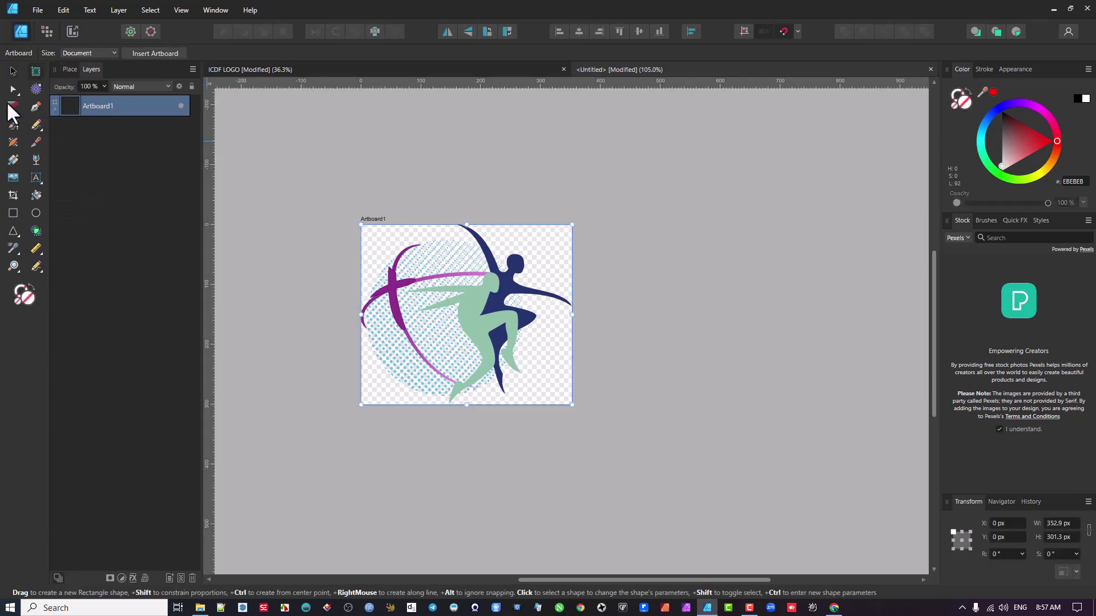
click(14, 71)
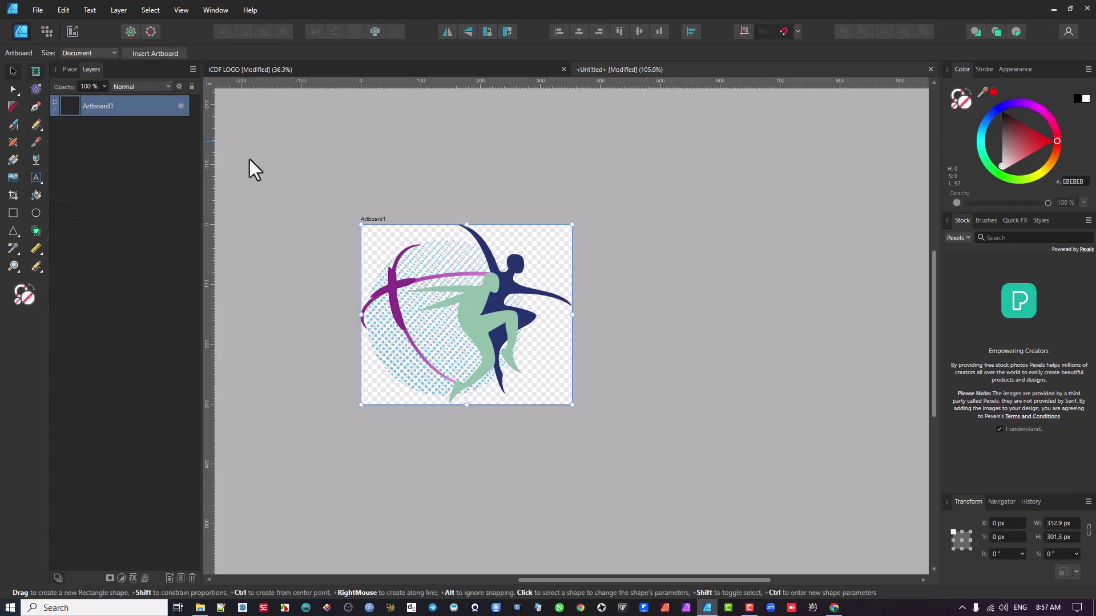
click(375, 219)
drag(572, 224, 606, 210)
click(588, 217)
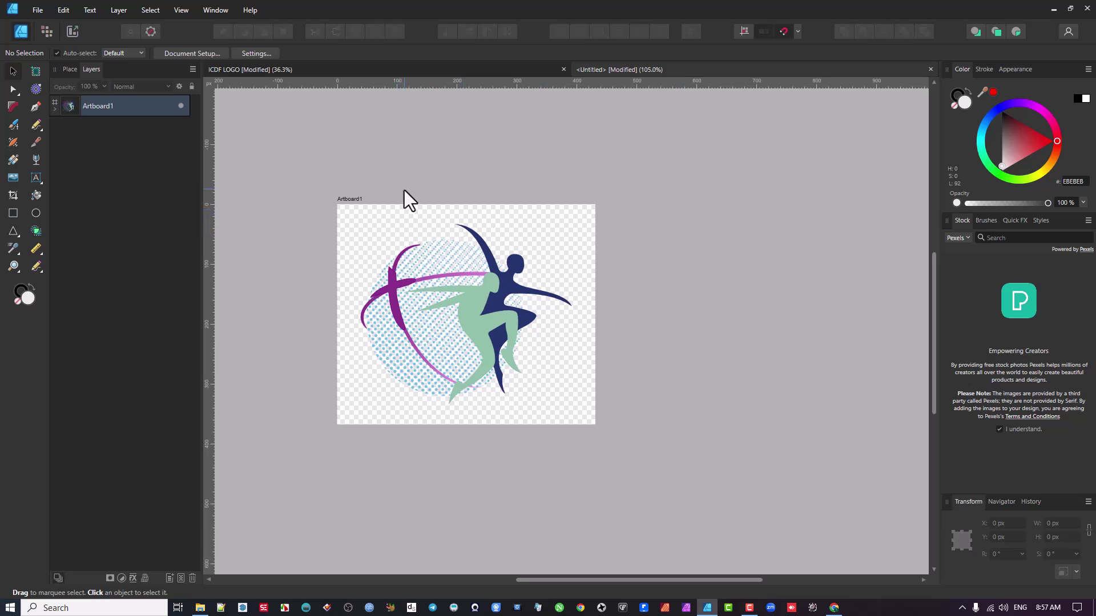
Close the untitled emblem document without saving and clear the selection in the ICDF LOGO document
key(ctrl+w)
click(550, 314)
click(861, 153)
Examine the fonts and images listed for saving the document as a package, and cancel without creating the package
click(37, 10)
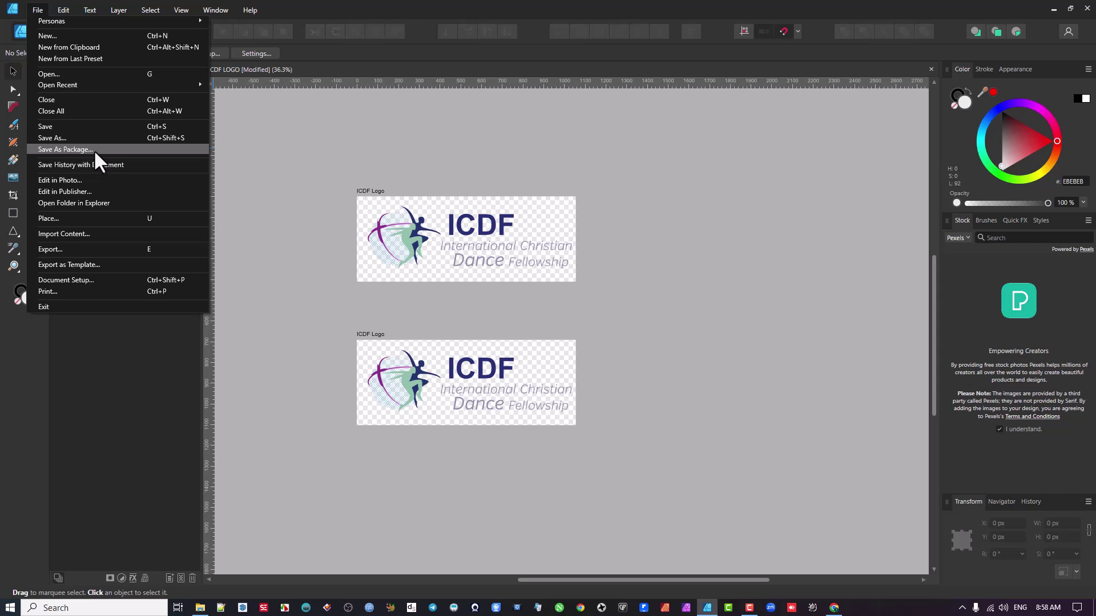
click(102, 151)
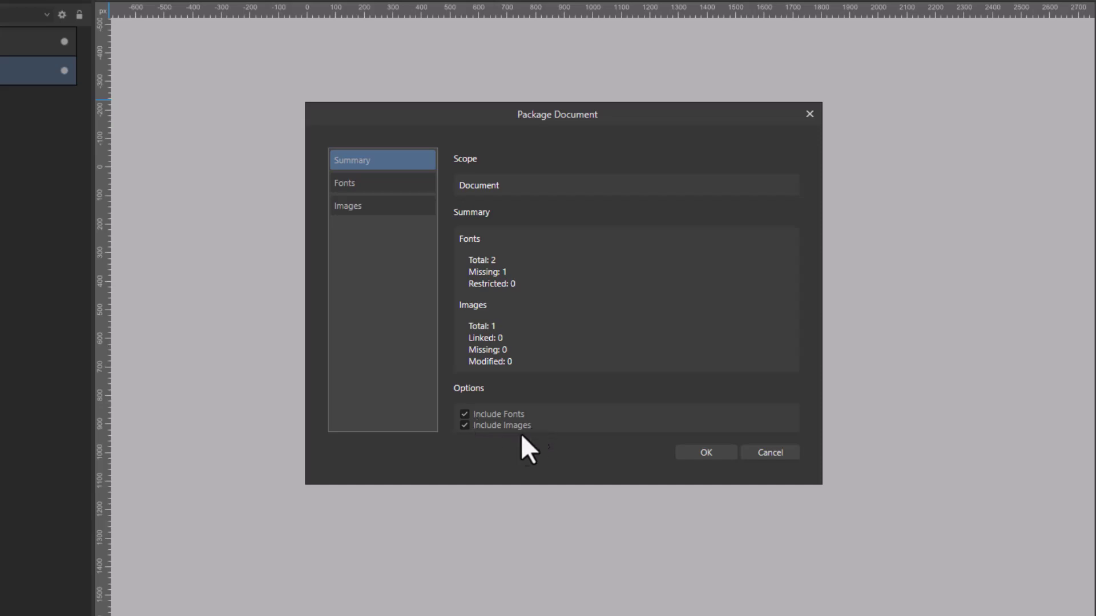
click(350, 186)
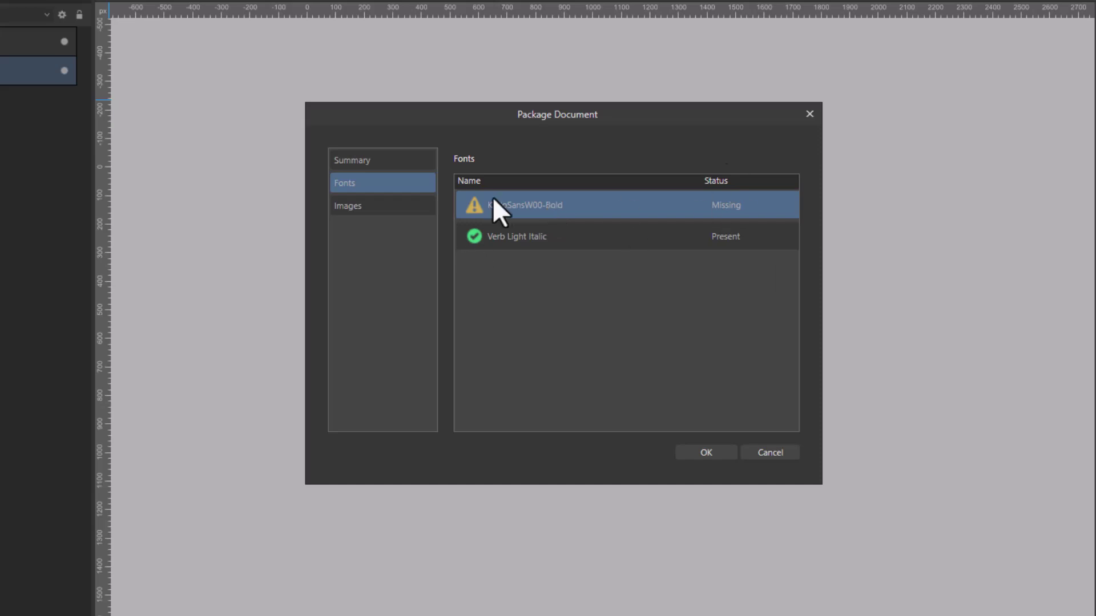
click(381, 207)
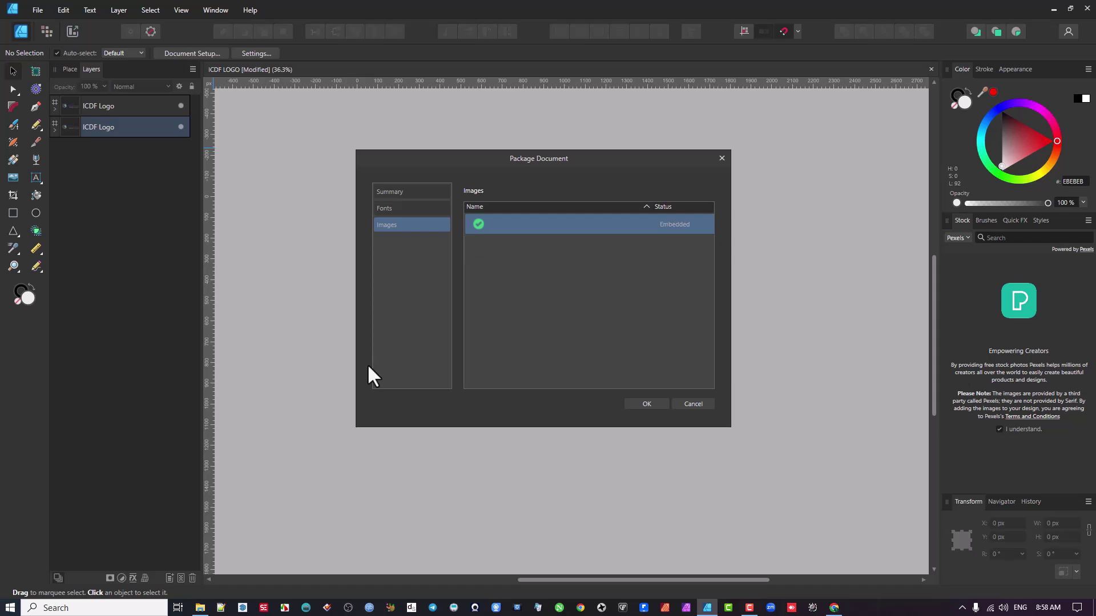
click(694, 404)
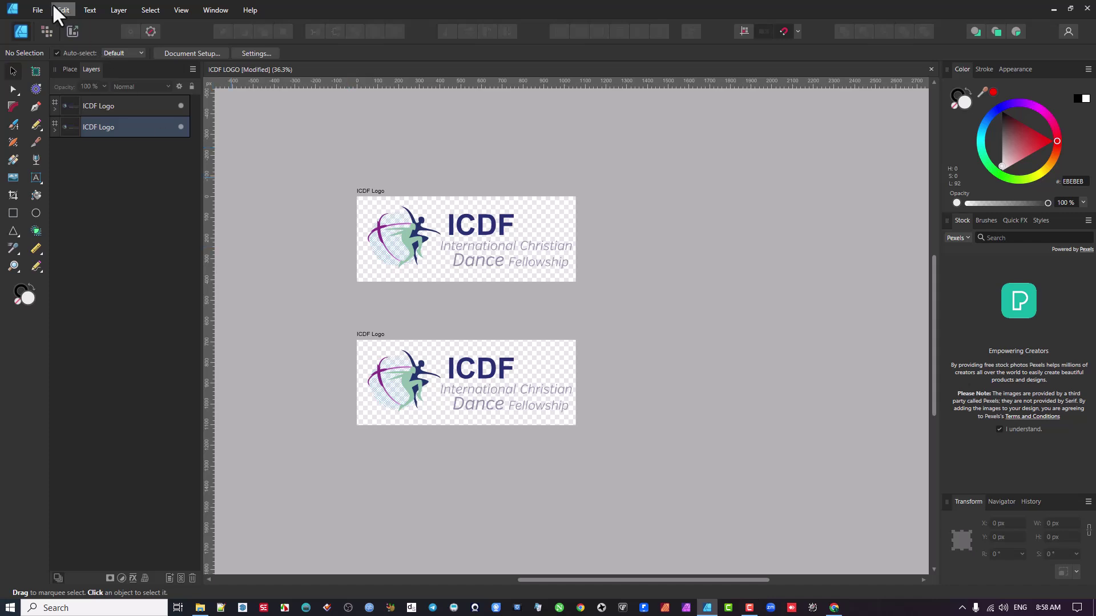